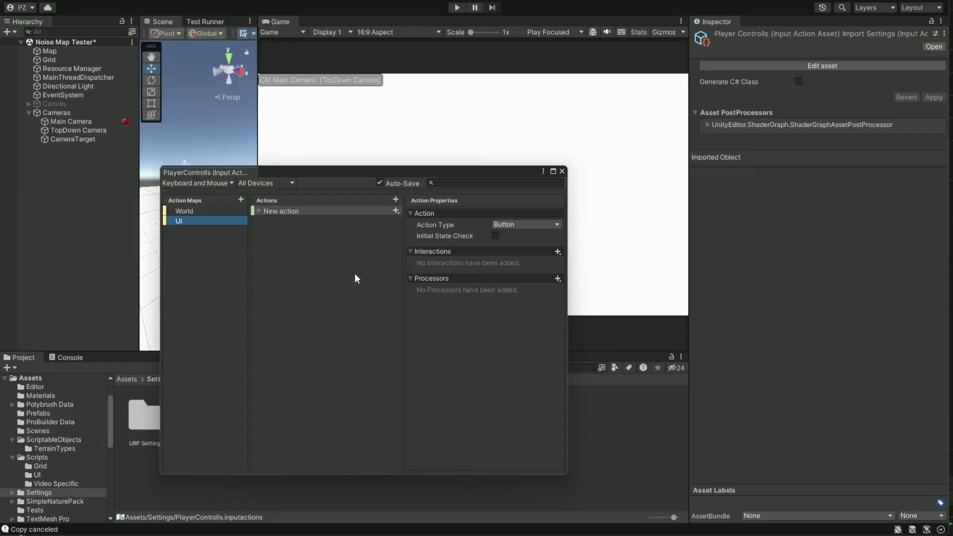
# - Make the new action a Value action with Axis control type and add a 1D Axis composite
pyautogui.click(314, 210)
pyautogui.click(526, 225)
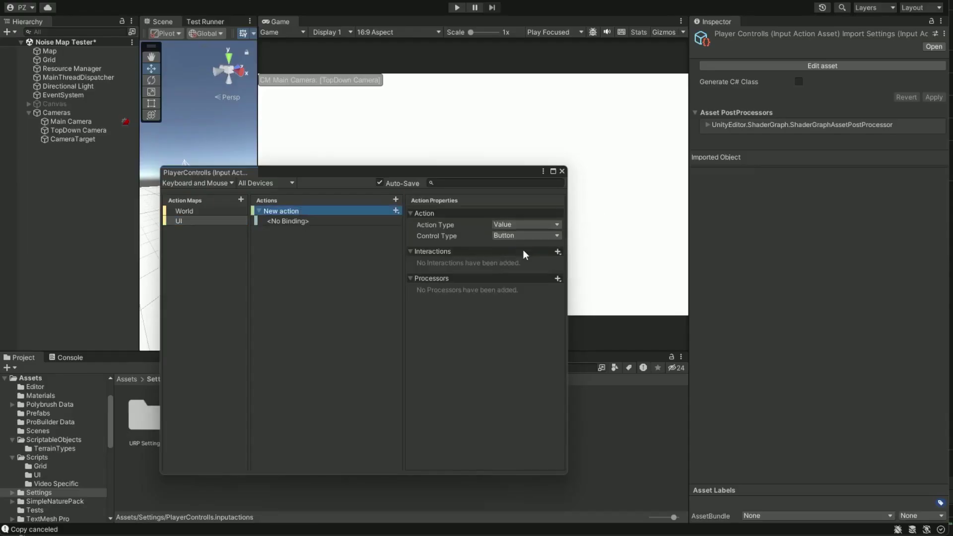
pyautogui.click(526, 236)
pyautogui.click(514, 261)
pyautogui.click(396, 210)
pyautogui.click(457, 226)
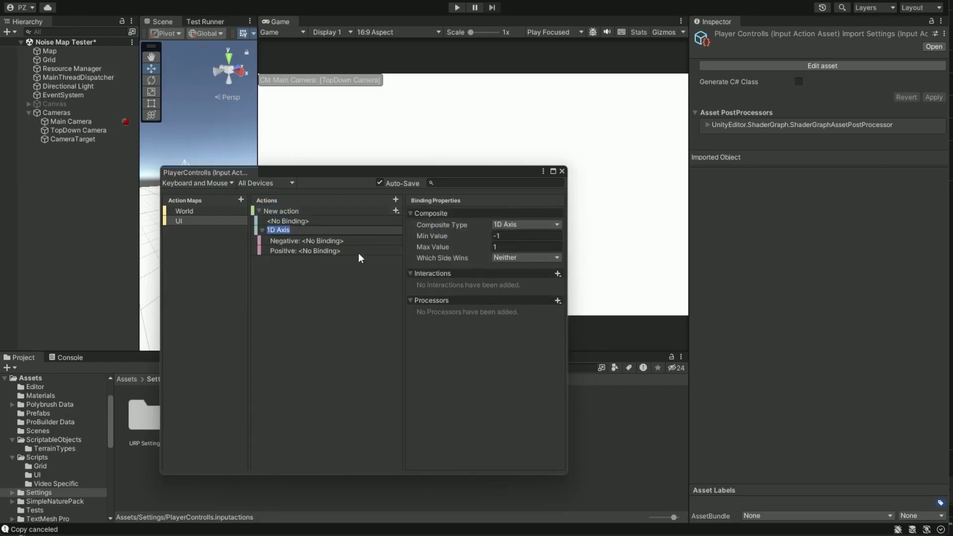
# - Bind the composite's Negative to W and Positive to S
pyautogui.click(361, 241)
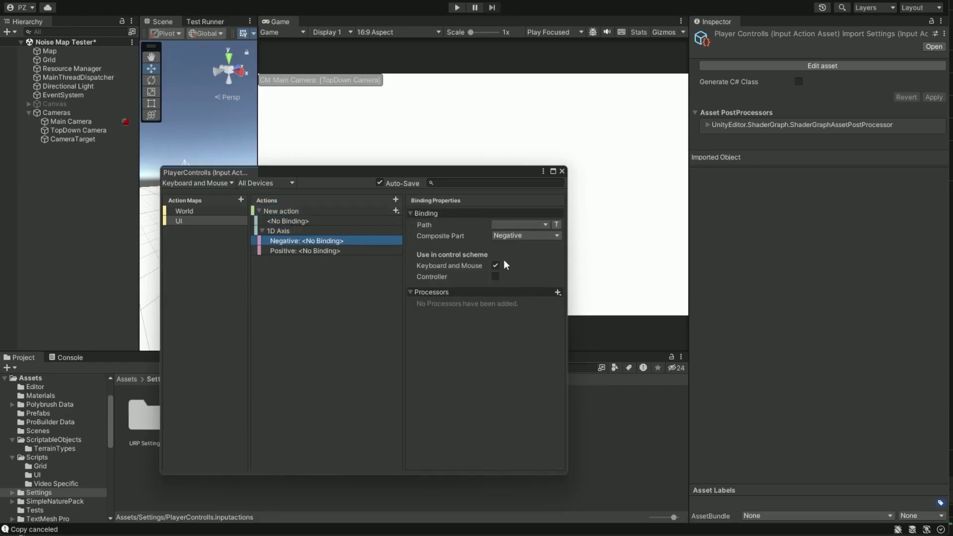
pyautogui.click(508, 226)
pyautogui.write('w')
pyautogui.click(520, 260)
pyautogui.click(497, 226)
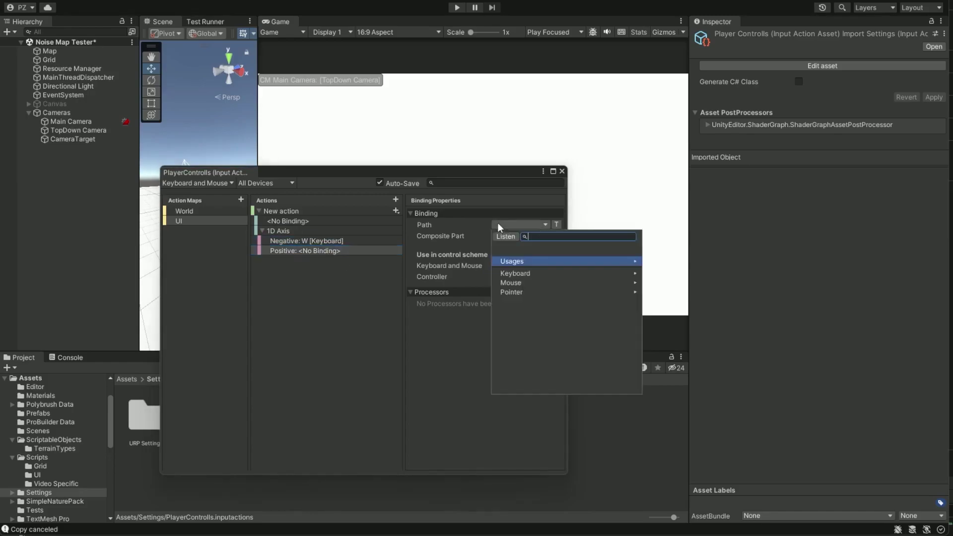
pyautogui.click(518, 238)
pyautogui.press('s')
pyautogui.click(523, 261)
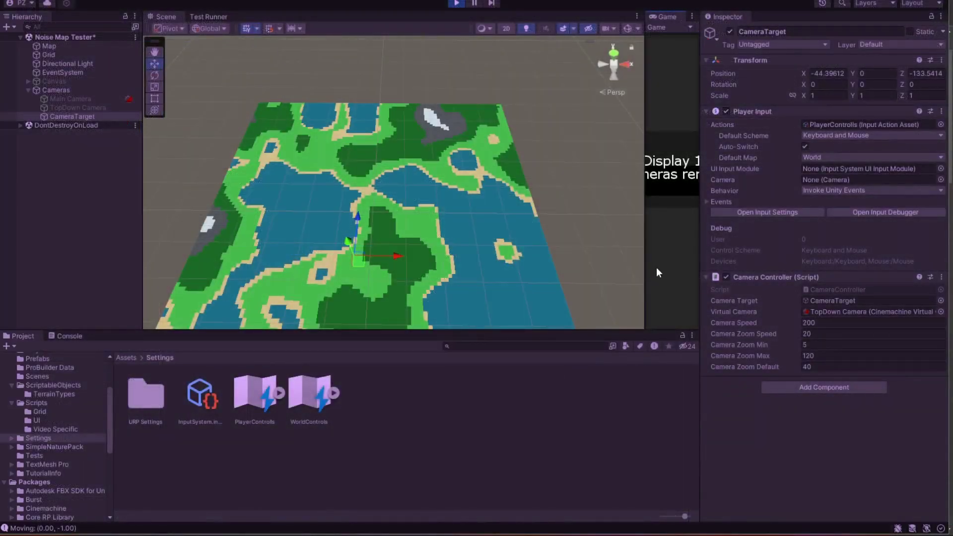
# - Pan the top-down view across the hex map with W, A, S and D
pyautogui.press('w')
pyautogui.press('d')
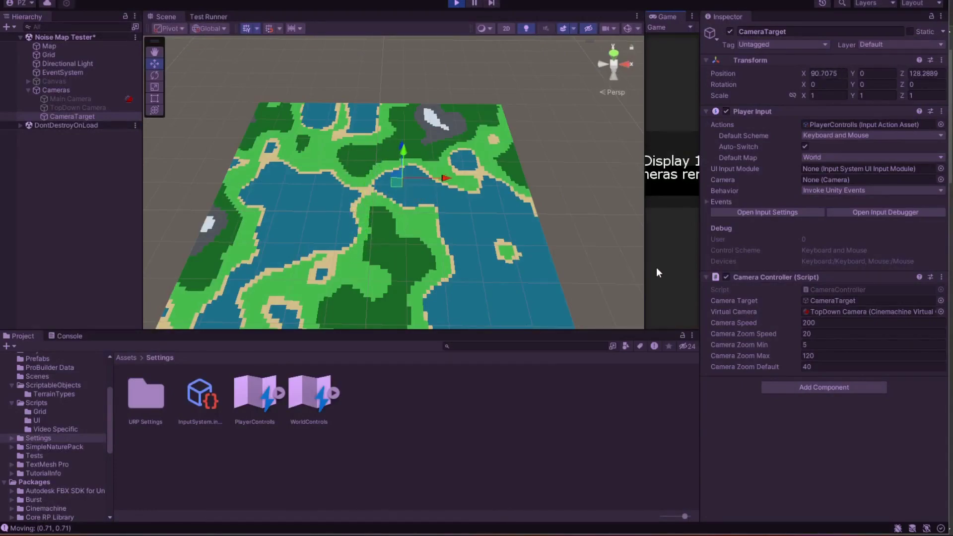
pyautogui.press('a')
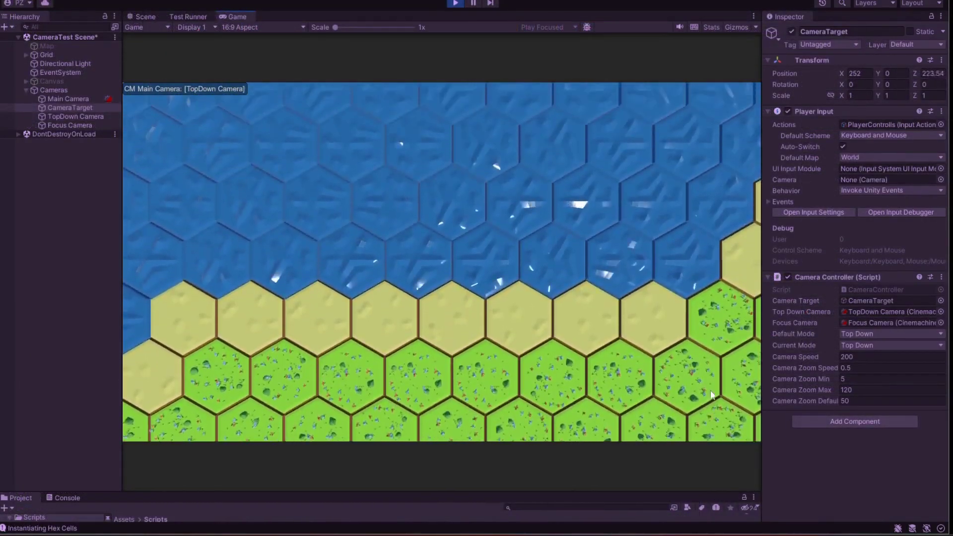
pyautogui.press('d')
pyautogui.press('s')
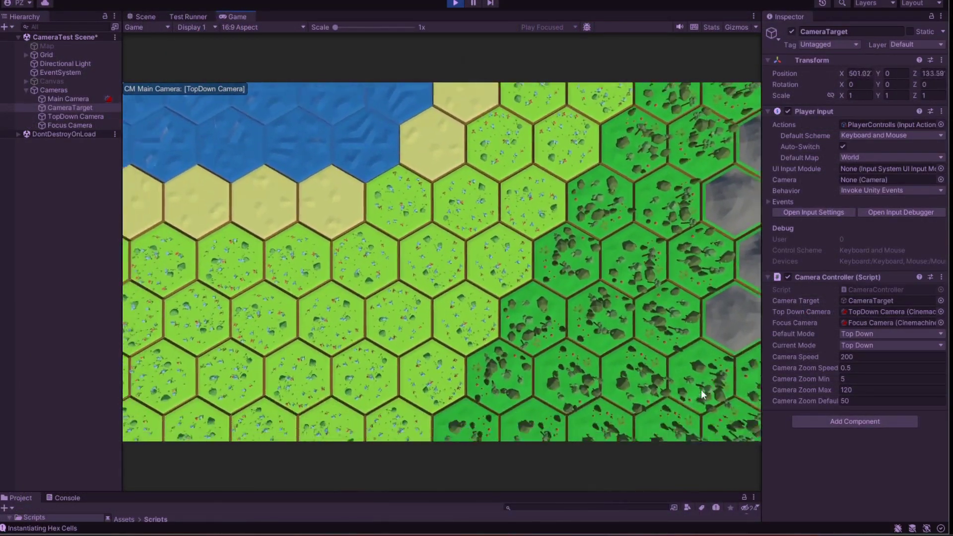
pyautogui.press('d')
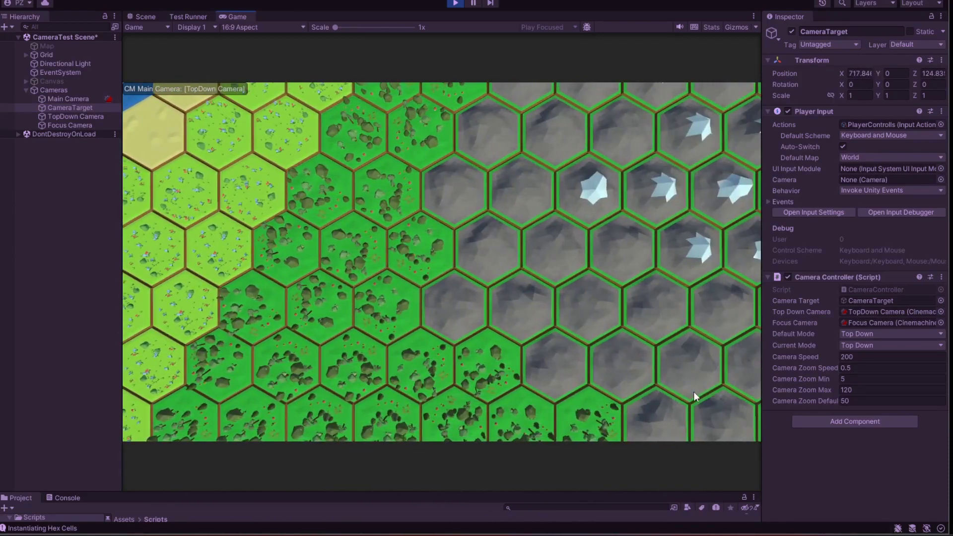
# - Toggle the view from TopDown to Focus, back to TopDown, then to Focus again
pyautogui.click(696, 410)
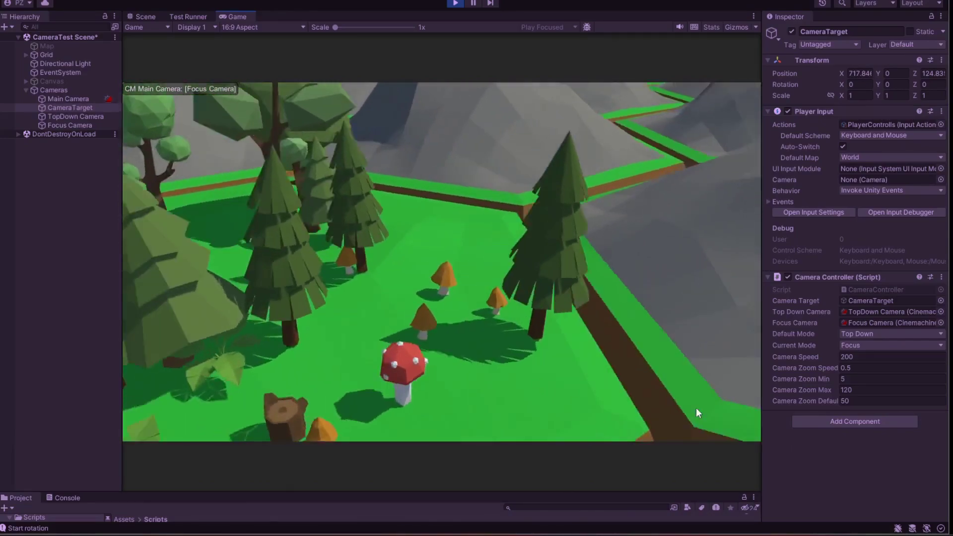
pyautogui.click(696, 407)
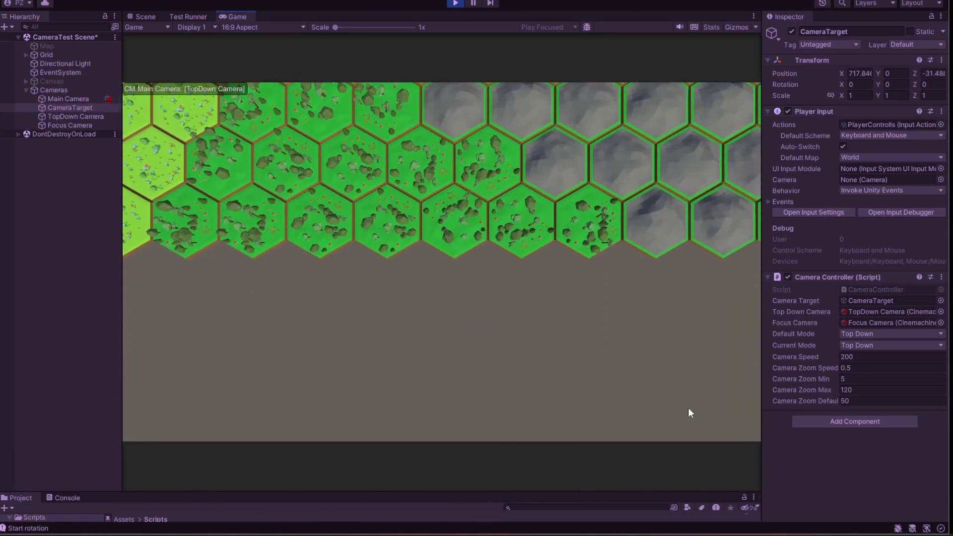
pyautogui.click(688, 408)
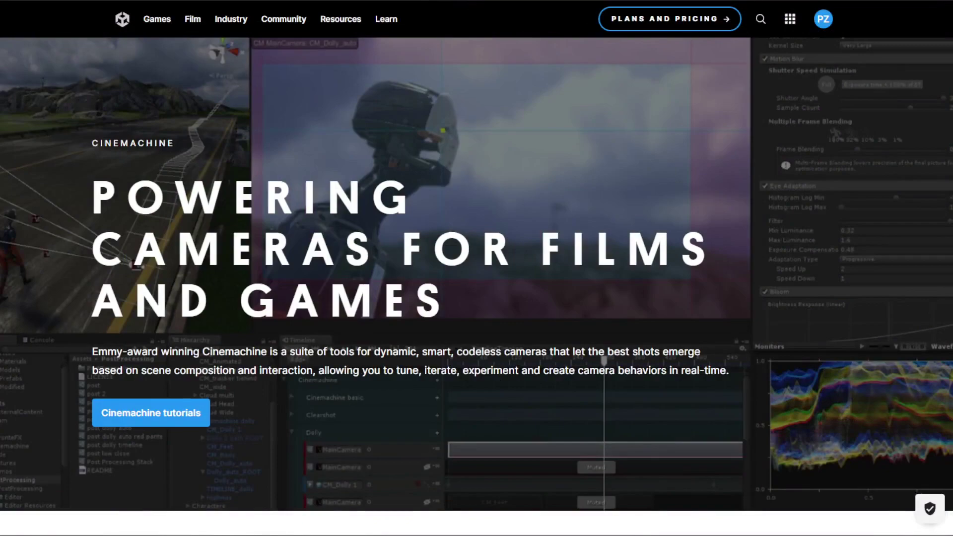
pyautogui.scroll(-2, 477, 286)
pyautogui.scroll(-1, 477, 286)
pyautogui.scroll(-1, 476, 286)
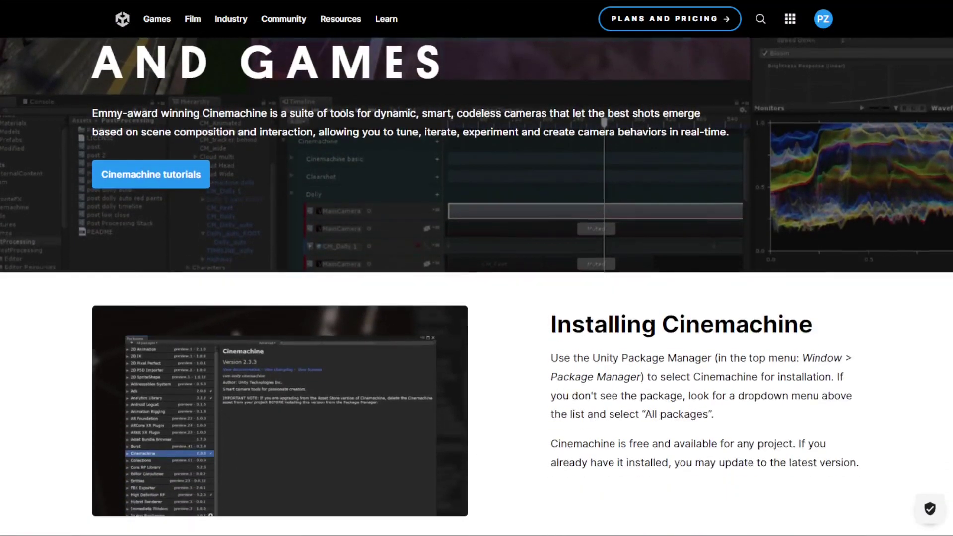
pyautogui.scroll(-1, 478, 286)
pyautogui.scroll(-2, 478, 286)
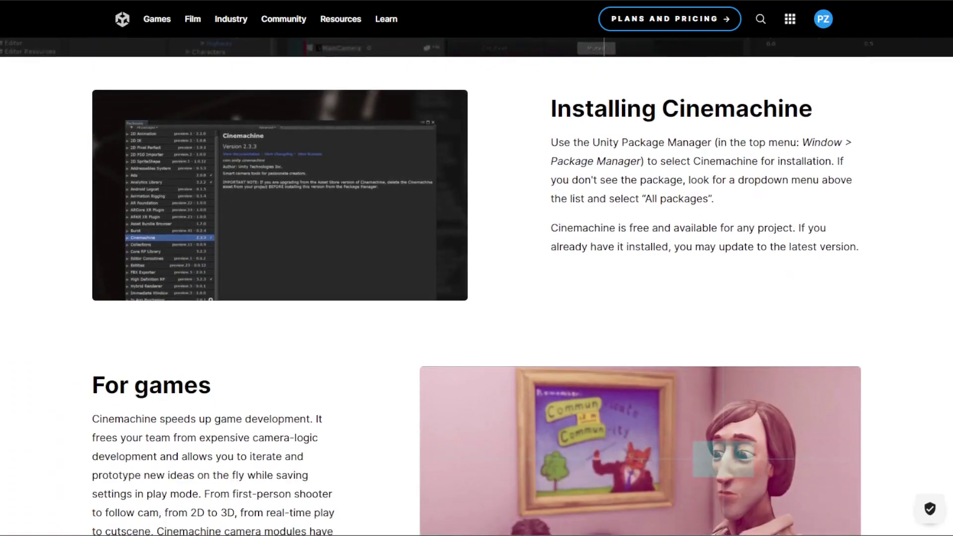
pyautogui.scroll(-1, 477, 286)
pyautogui.scroll(-2, 477, 286)
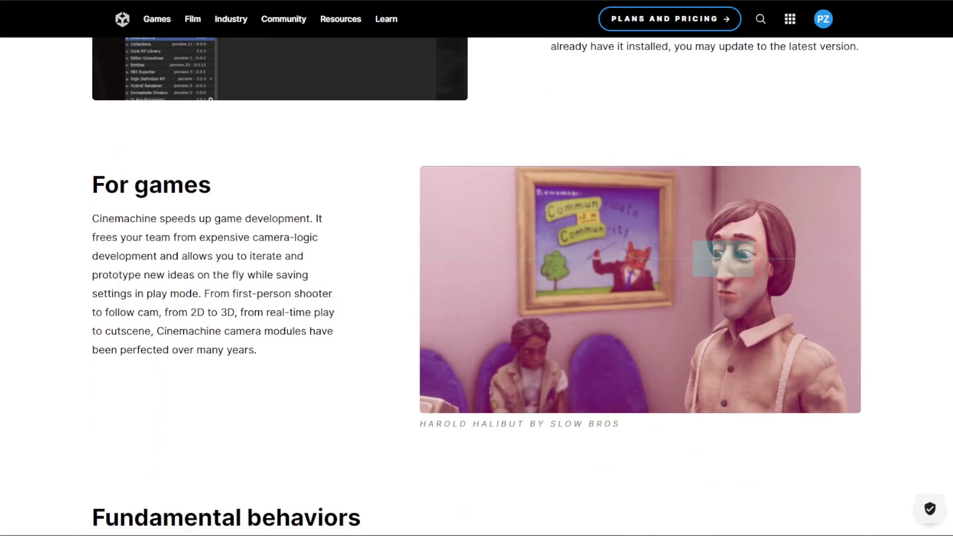
pyautogui.scroll(-2, 477, 286)
pyautogui.scroll(-2, 476, 286)
pyautogui.scroll(-2, 478, 287)
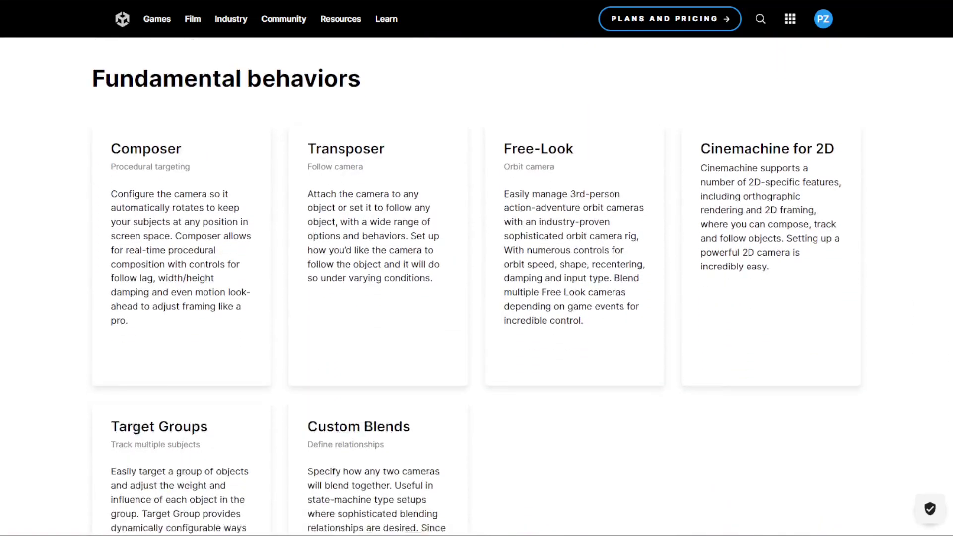
pyautogui.scroll(-1, 477, 286)
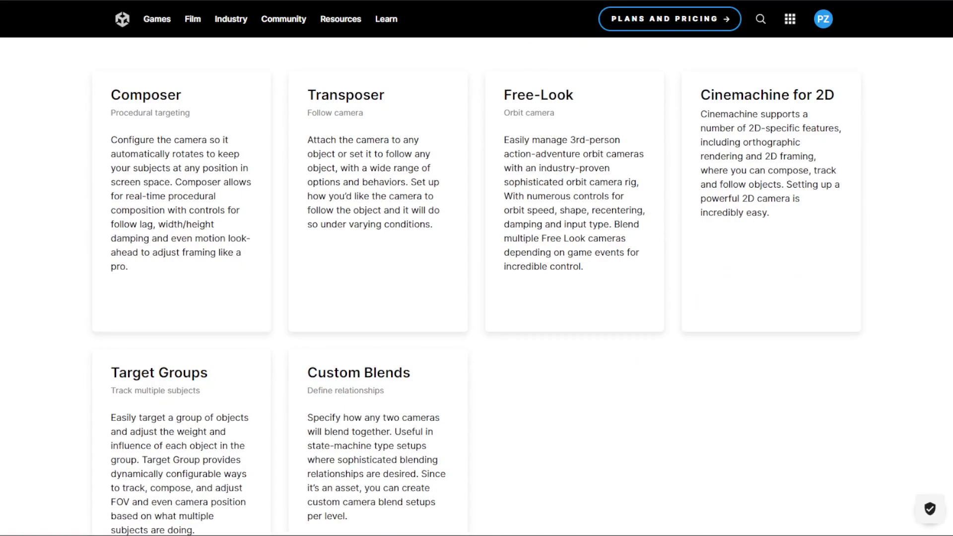
pyautogui.scroll(-1, 477, 286)
pyautogui.scroll(-1, 477, 287)
pyautogui.scroll(-1, 477, 286)
pyautogui.scroll(-1, 477, 286)
pyautogui.scroll(-2, 477, 287)
pyautogui.scroll(-2, 477, 286)
pyautogui.scroll(-1, 477, 286)
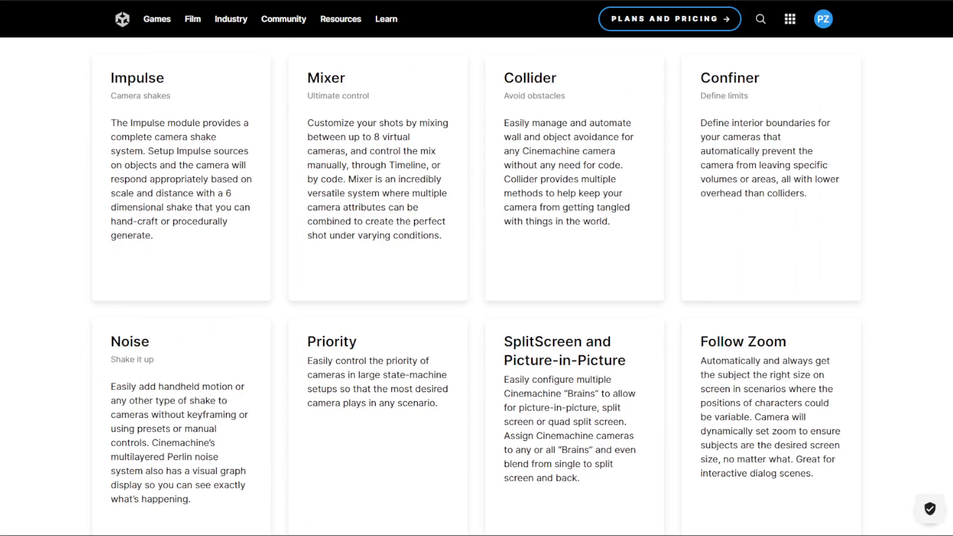
pyautogui.scroll(-5, 477, 283)
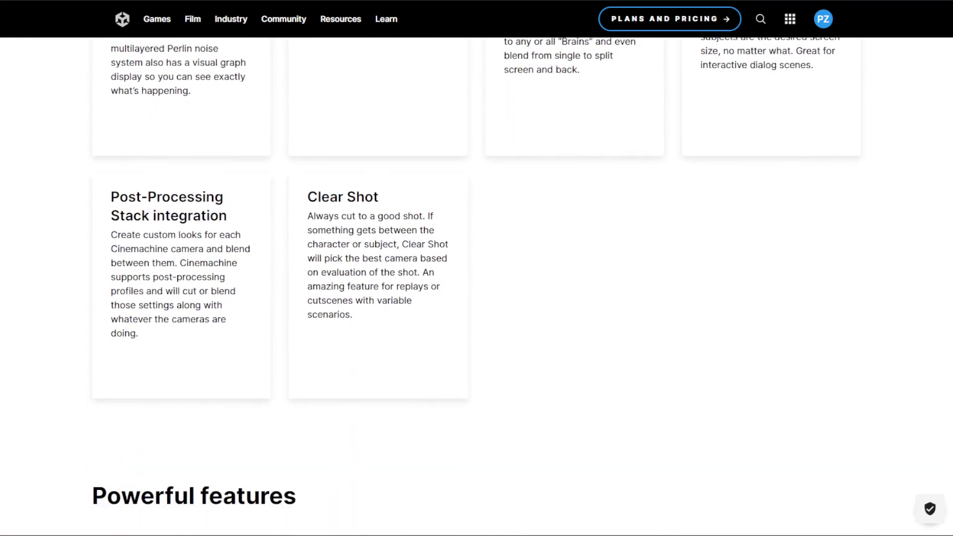
pyautogui.scroll(-5, 477, 283)
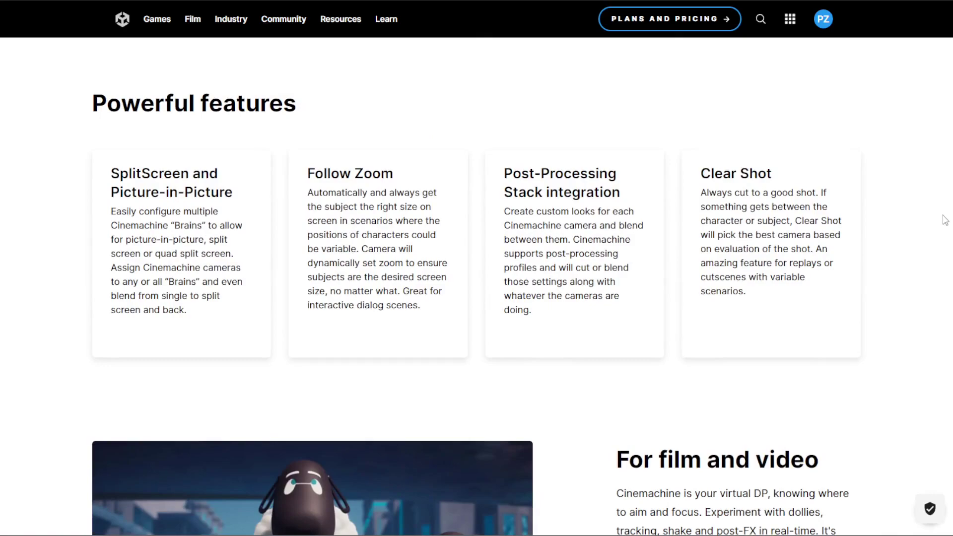
pyautogui.scroll(-4, 951, 222)
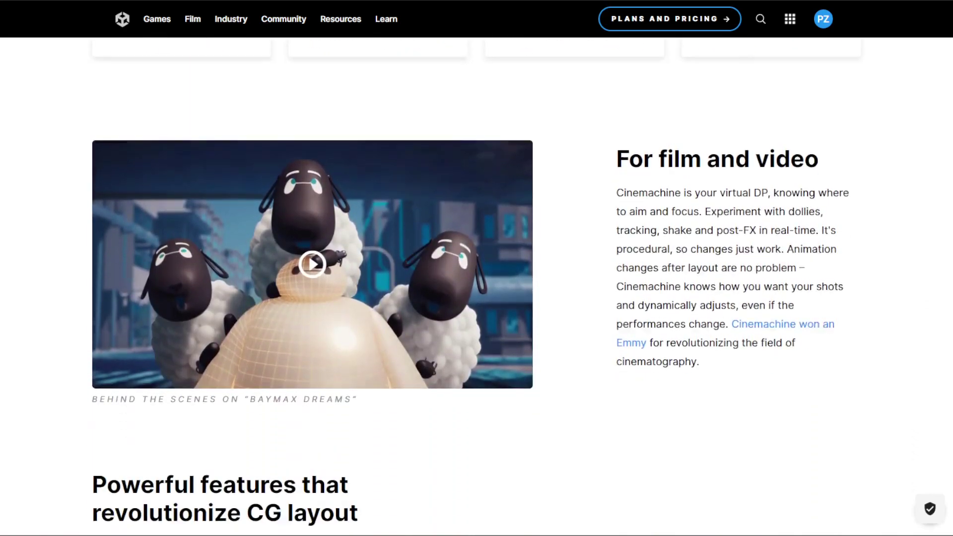
pyautogui.scroll(-4, 951, 222)
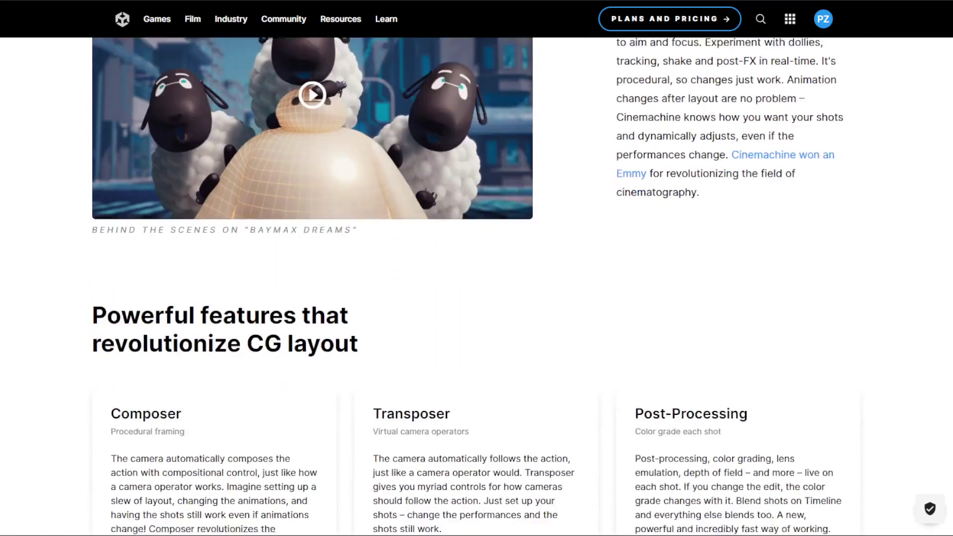
pyautogui.scroll(-2, 950, 222)
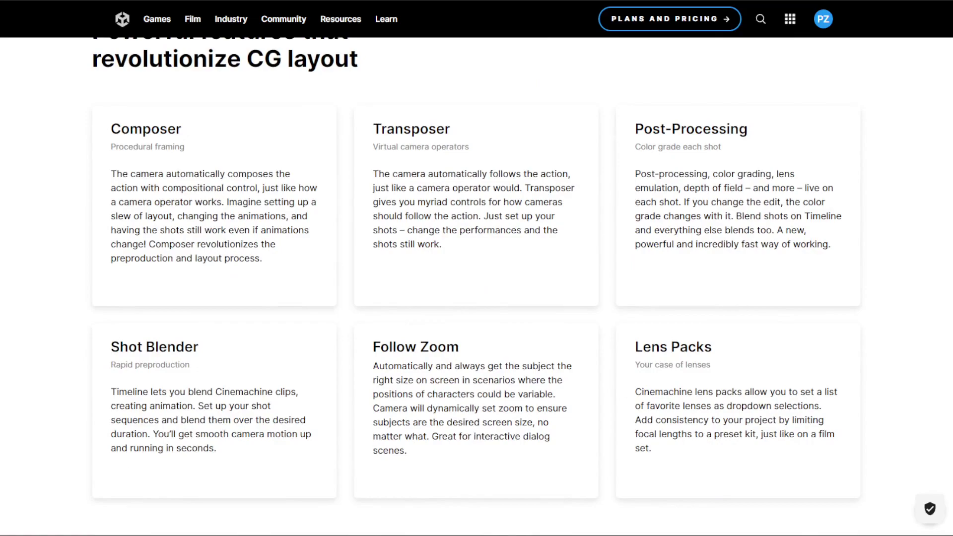
pyautogui.scroll(-1, 477, 298)
pyautogui.scroll(-1, 477, 298)
pyautogui.scroll(-1, 476, 298)
pyautogui.scroll(-2, 477, 298)
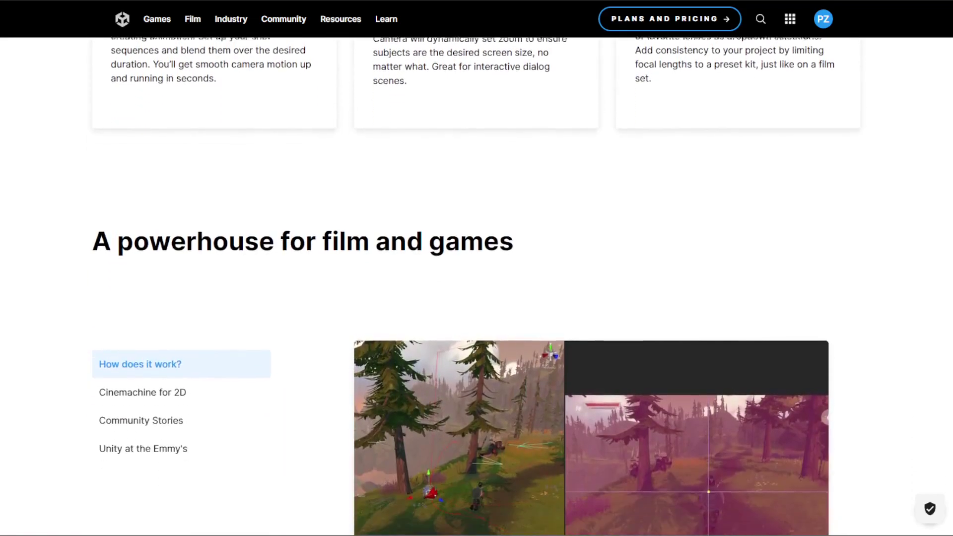
pyautogui.scroll(-1, 477, 299)
pyautogui.scroll(-1, 477, 298)
pyautogui.scroll(-2, 477, 298)
pyautogui.scroll(-1, 477, 298)
pyautogui.scroll(-1, 477, 299)
pyautogui.scroll(-2, 476, 299)
pyautogui.scroll(-1, 477, 298)
pyautogui.scroll(-2, 477, 298)
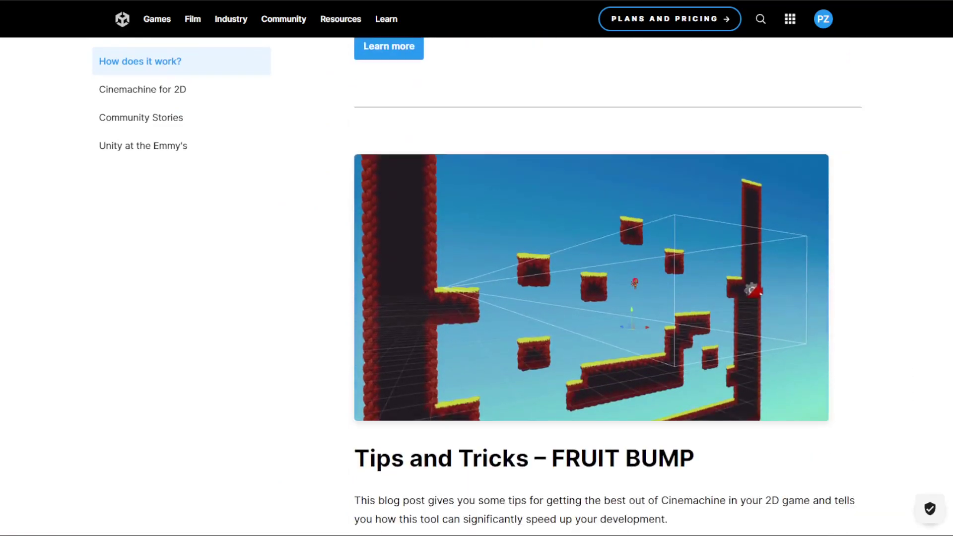
pyautogui.scroll(-1, 477, 299)
pyautogui.scroll(-1, 477, 298)
pyautogui.scroll(-1, 476, 299)
pyautogui.scroll(-2, 476, 298)
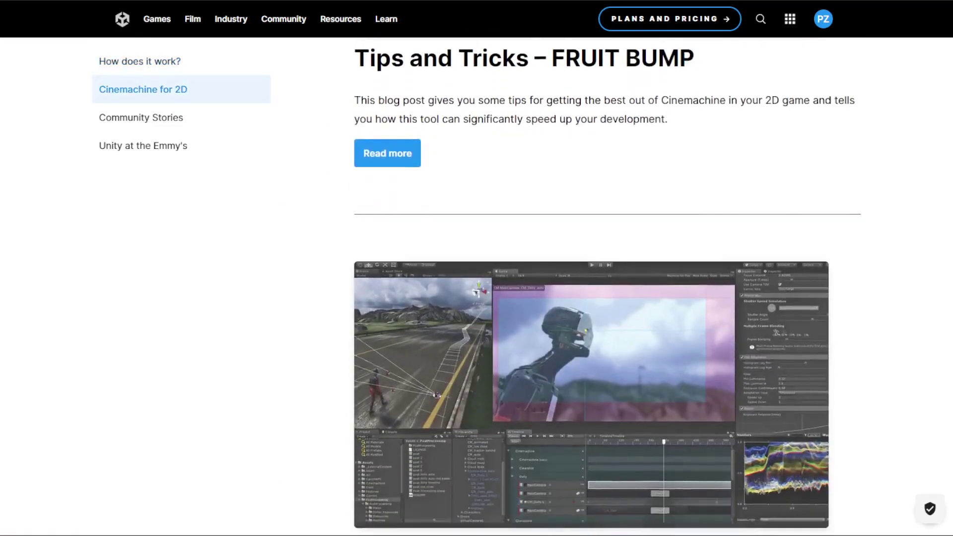
pyautogui.scroll(-2, 477, 298)
pyautogui.scroll(-1, 477, 298)
pyautogui.scroll(-1, 477, 298)
pyautogui.scroll(-1, 477, 298)
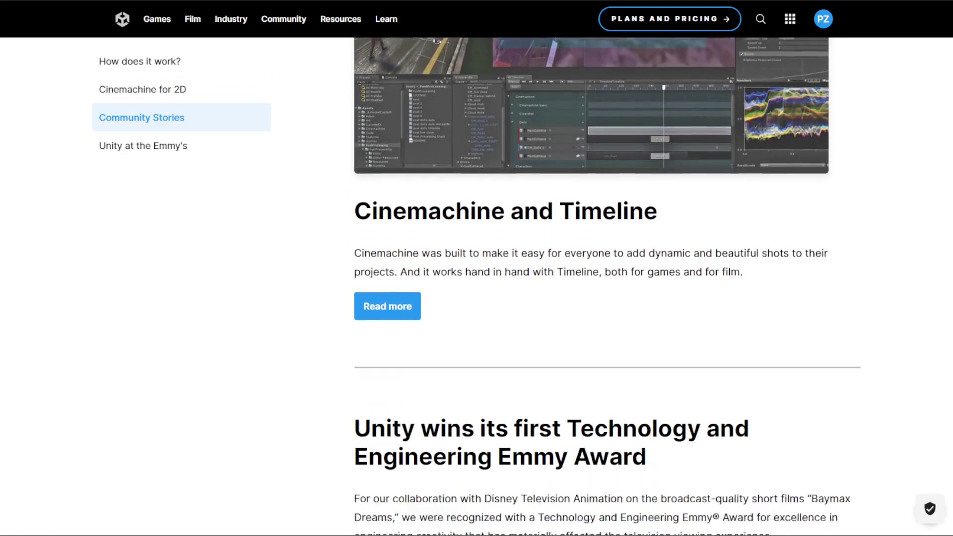
pyautogui.scroll(-1, 477, 298)
pyautogui.scroll(-2, 477, 298)
pyautogui.scroll(-1, 476, 298)
pyautogui.scroll(-1, 477, 298)
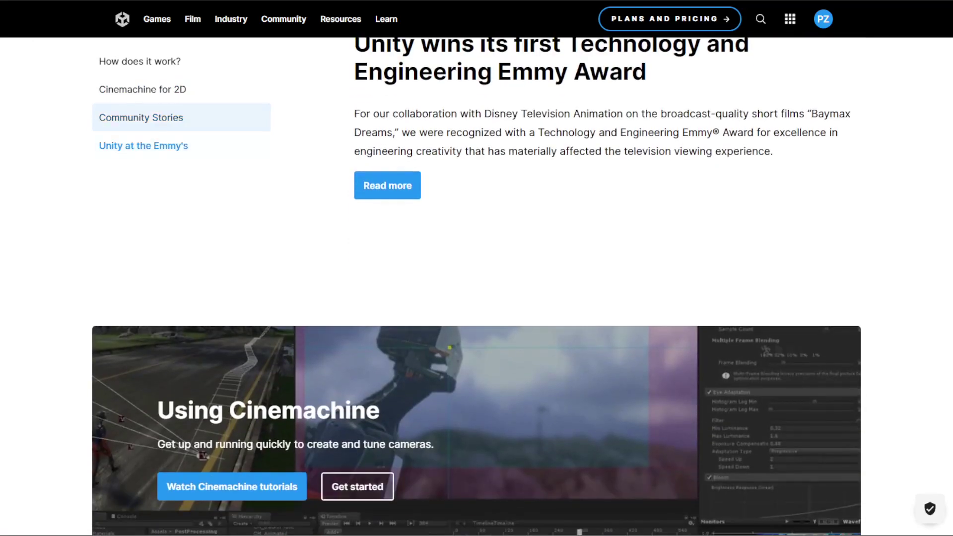
pyautogui.scroll(-1, 477, 299)
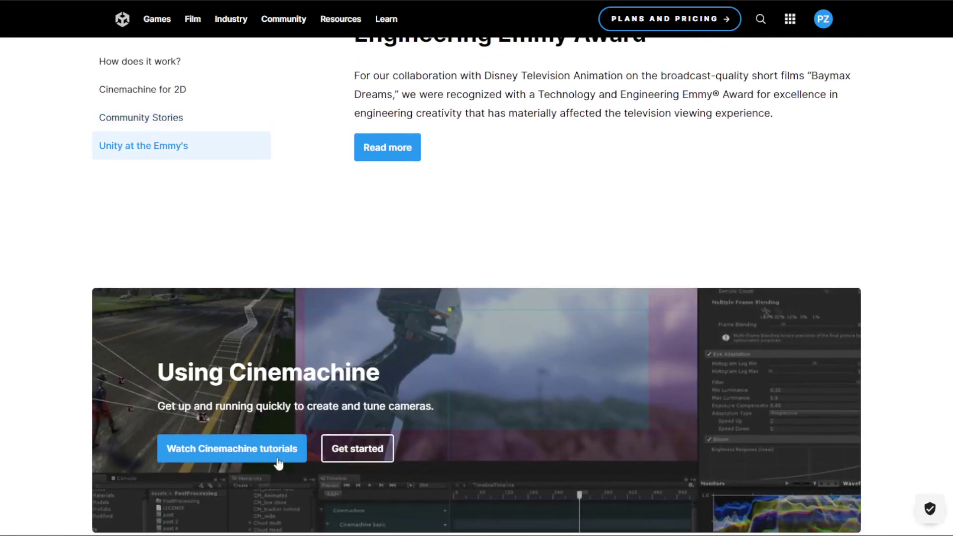
# - Open the About Cinemachine manual, then go to the Using Cinemachine page
pyautogui.click(276, 460)
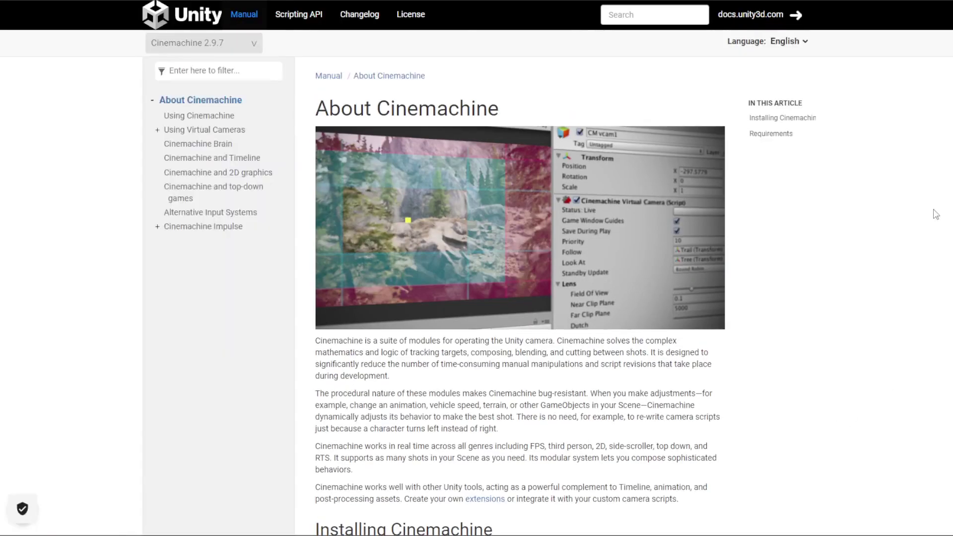
pyautogui.scroll(-3, 520, 298)
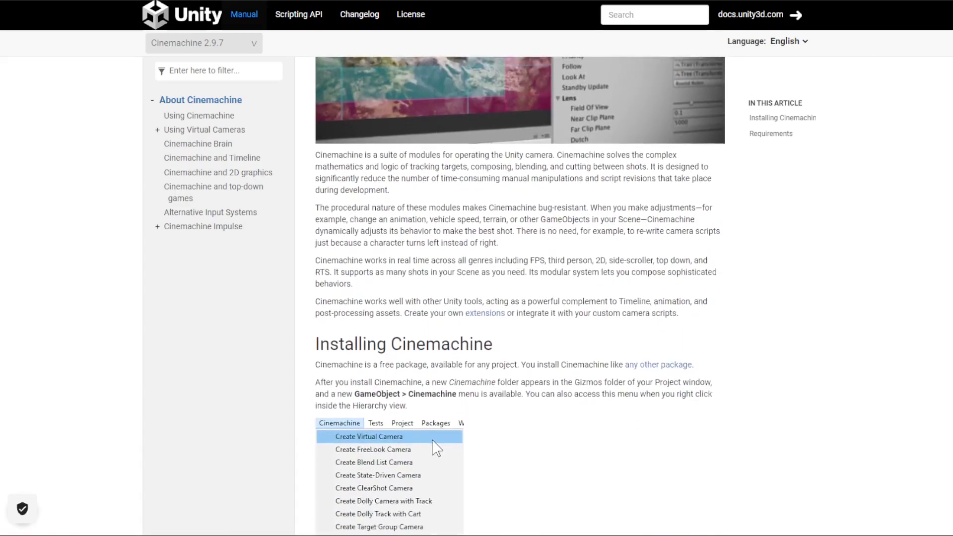
pyautogui.scroll(-1, 520, 298)
pyautogui.scroll(-1, 520, 298)
pyautogui.scroll(-1, 520, 299)
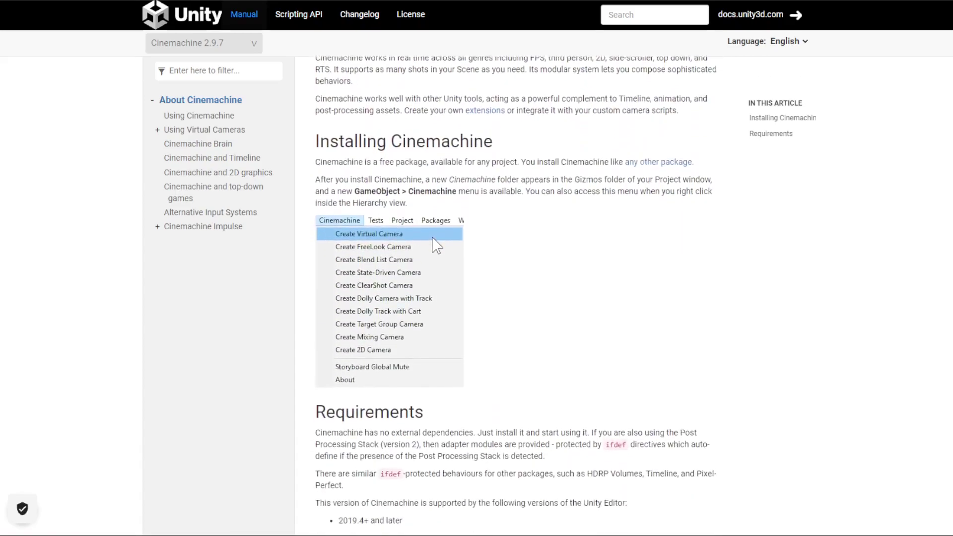
pyautogui.scroll(-1, 520, 298)
pyautogui.scroll(-1, 520, 298)
pyautogui.scroll(-1, 520, 298)
pyautogui.scroll(-1, 521, 298)
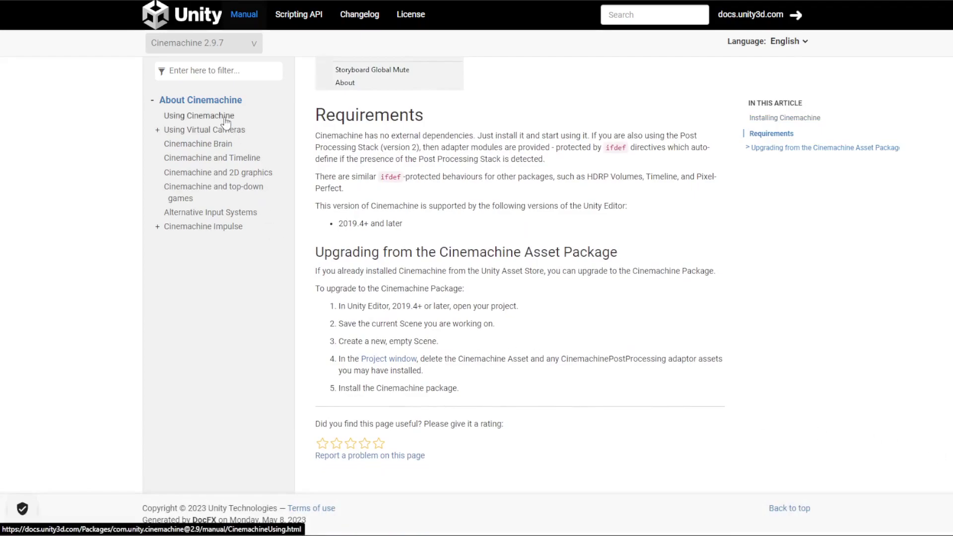
pyautogui.click(222, 115)
pyautogui.scroll(-2, 891, 317)
pyautogui.scroll(-3, 895, 324)
pyautogui.scroll(-3, 897, 328)
pyautogui.scroll(-1, 898, 327)
pyautogui.scroll(-1, 897, 328)
pyautogui.scroll(-1, 888, 327)
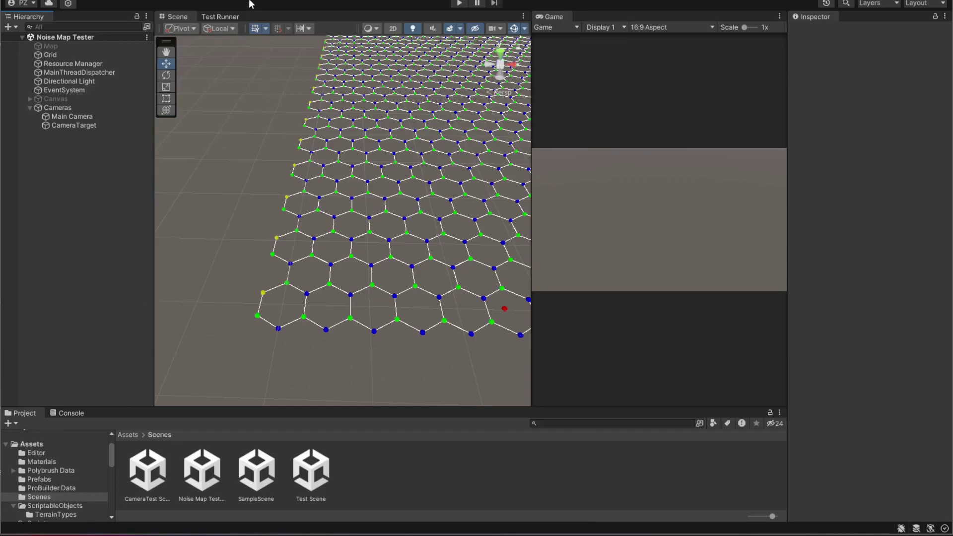
# - Open the Package Manager from the Window menu and locate the Cinemachine 2.9.7 package
pyautogui.hotkey('alt', 'w')
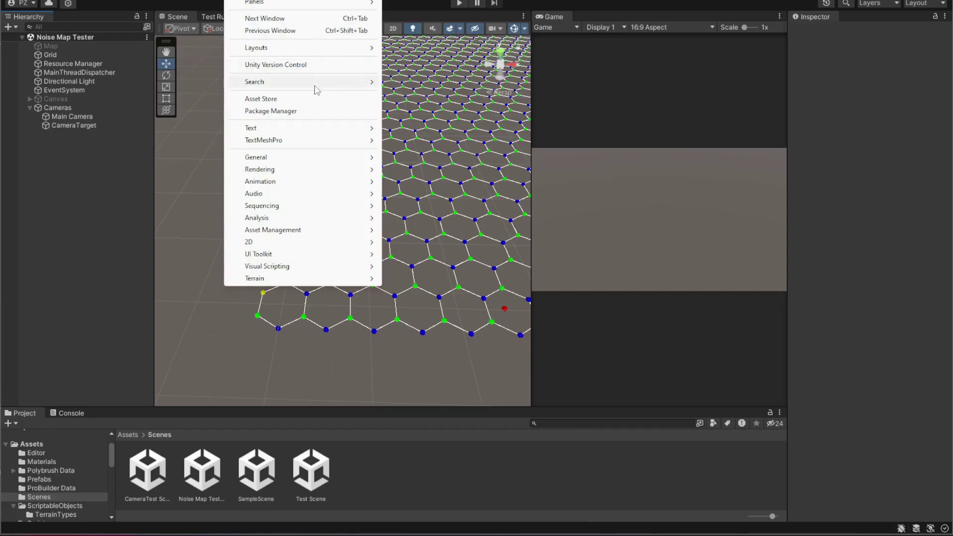
pyautogui.click(307, 112)
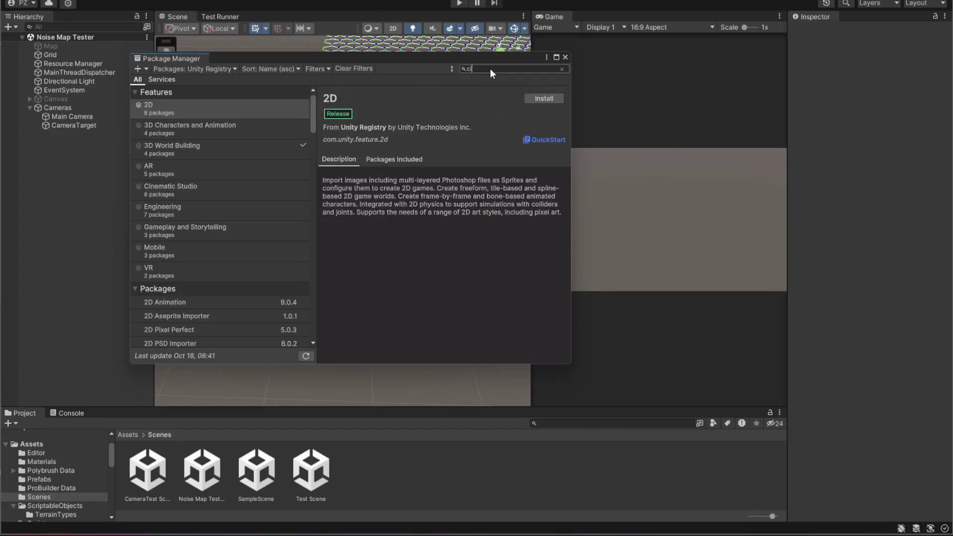
pyautogui.write('cinemachi')
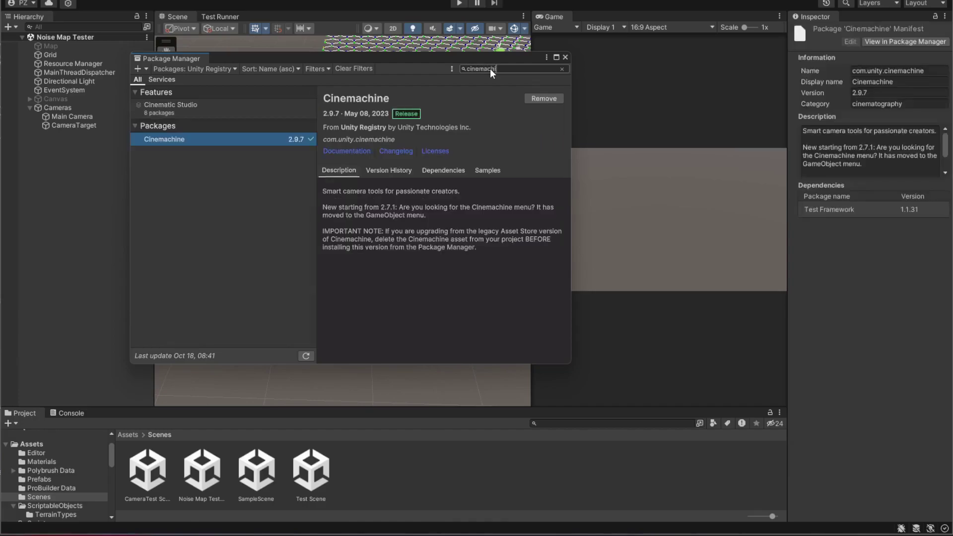
pyautogui.write('ne')
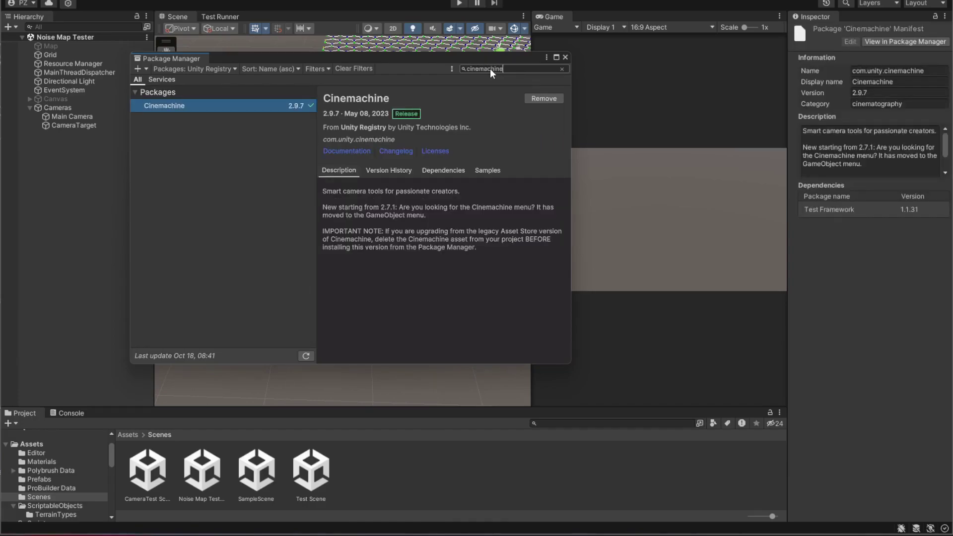
pyautogui.click(220, 106)
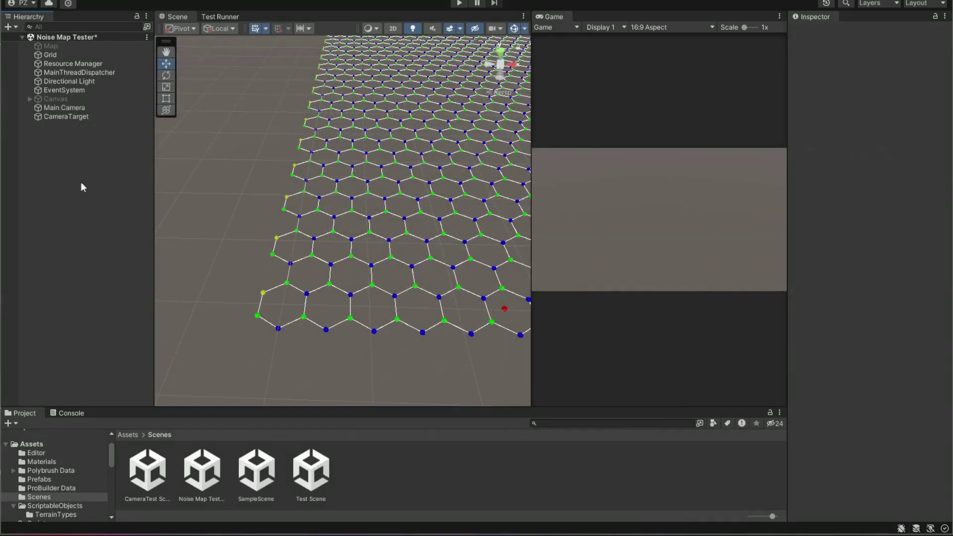
# - Create an empty 'Camera System' with a reset Transform and nest Main Camera under it
pyautogui.click(66, 109)
pyautogui.click(56, 147)
pyautogui.rightClick(56, 146)
pyautogui.click(114, 298)
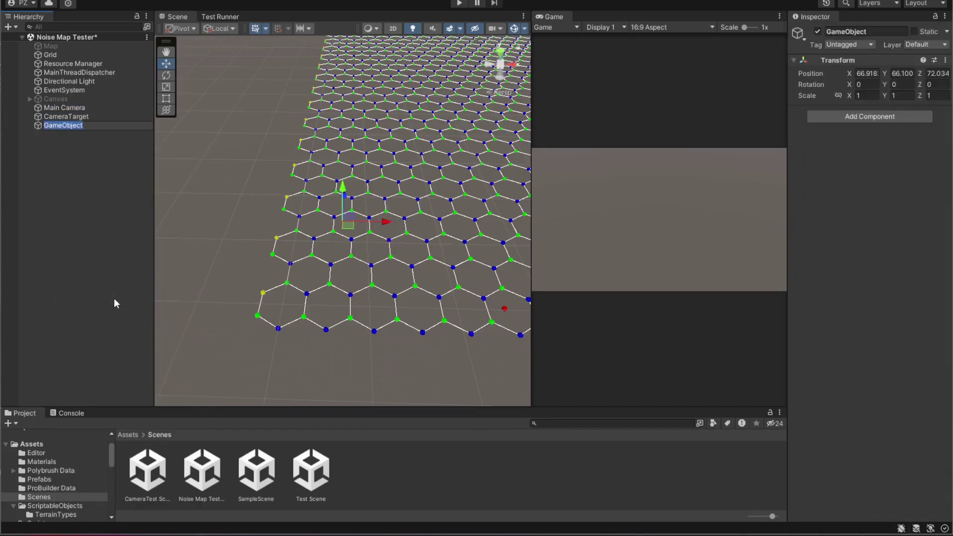
pyautogui.write('Camera')
pyautogui.write(' System')
pyautogui.press('Return')
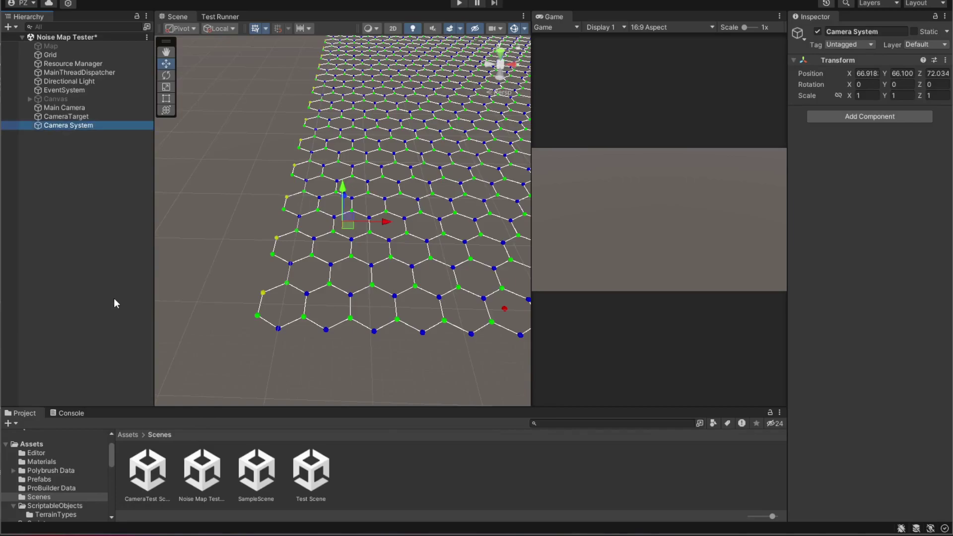
pyautogui.click(945, 60)
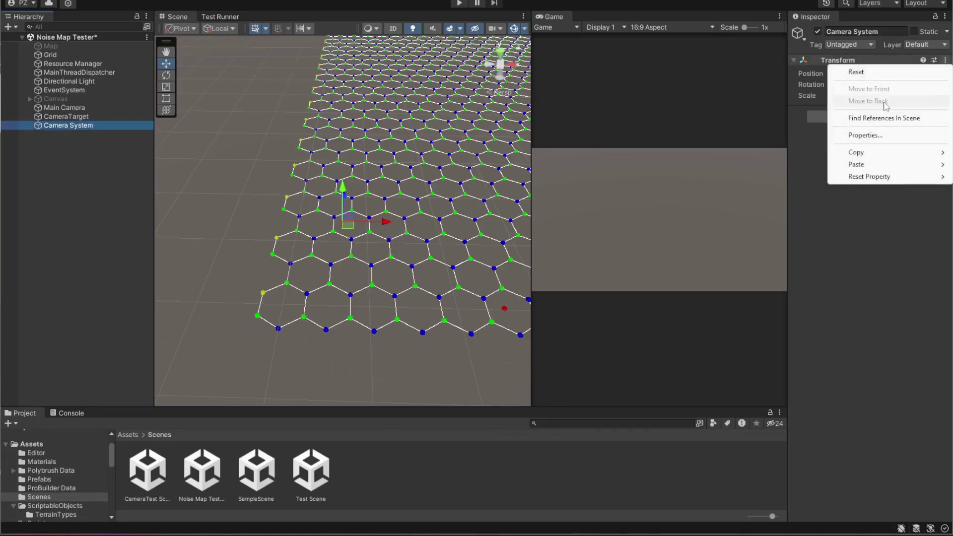
pyautogui.click(886, 78)
pyautogui.moveTo(59, 125); pyautogui.dragTo(68, 117)
# - Add a CinemachineBrain component to Main Camera by searching 'brain'
pyautogui.click(67, 117)
pyautogui.moveTo(788, 298); pyautogui.dragTo(730, 298)
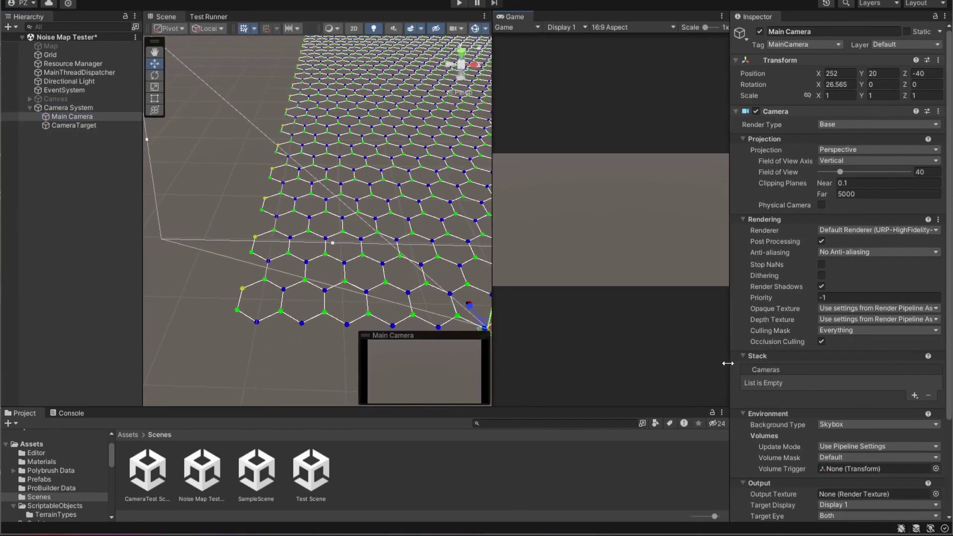
pyautogui.scroll(-3, 803, 335)
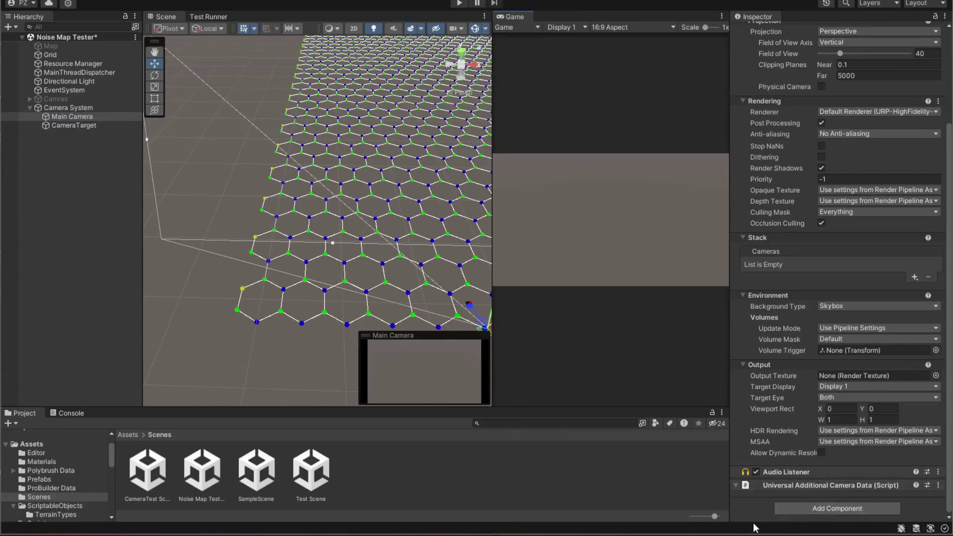
pyautogui.click(834, 509)
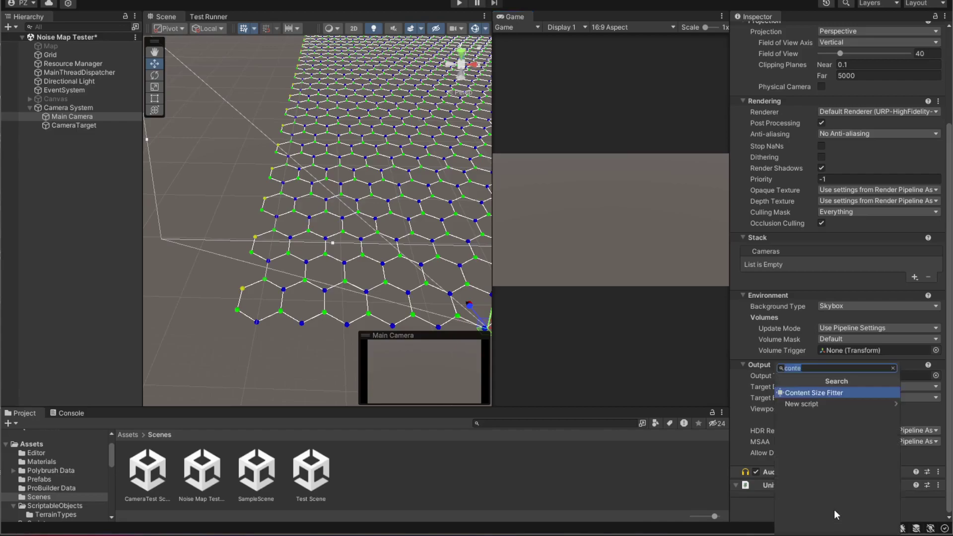
pyautogui.write('cinamchine')
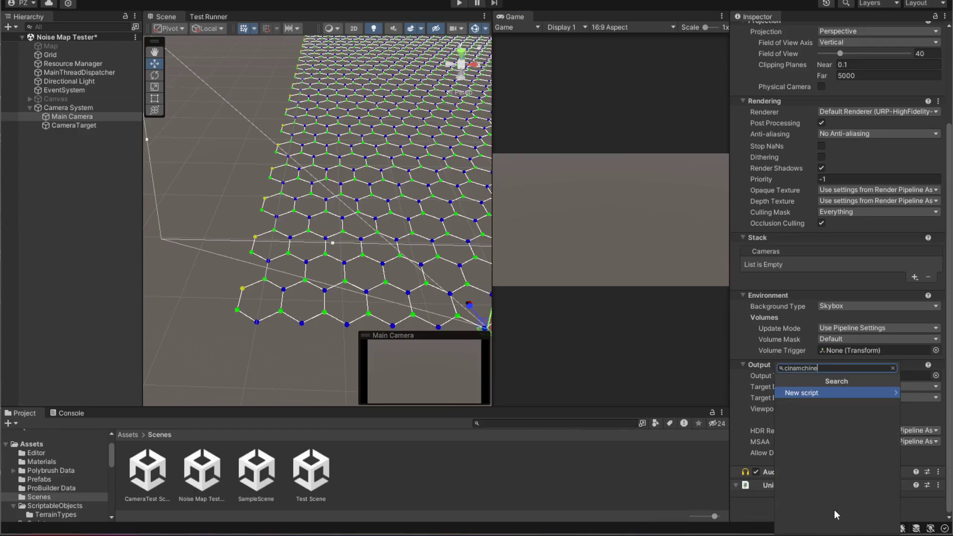
pyautogui.press('BackSpace')
pyautogui.press('BackSpace')
pyautogui.press('BackSpace')
pyautogui.write('brain')
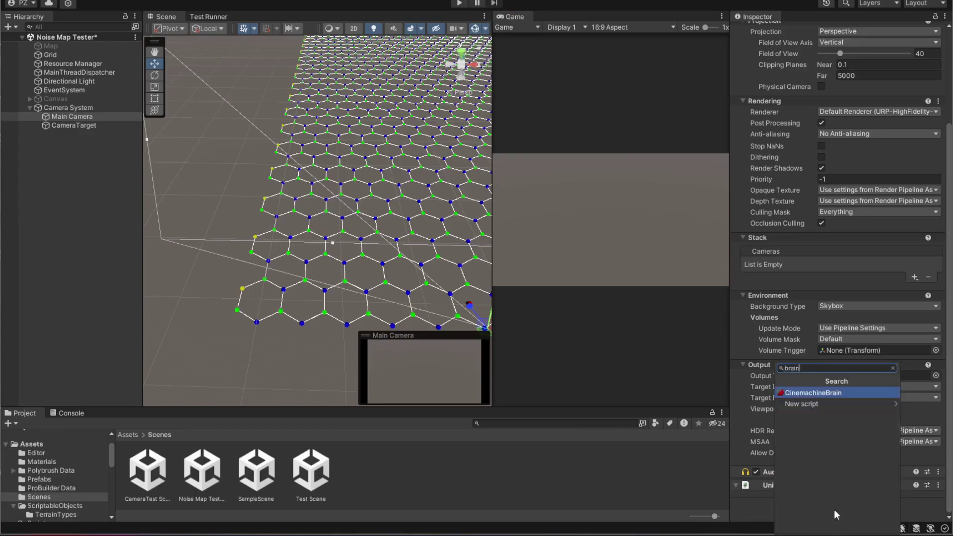
pyautogui.press('Return')
pyautogui.scroll(-3, 819, 278)
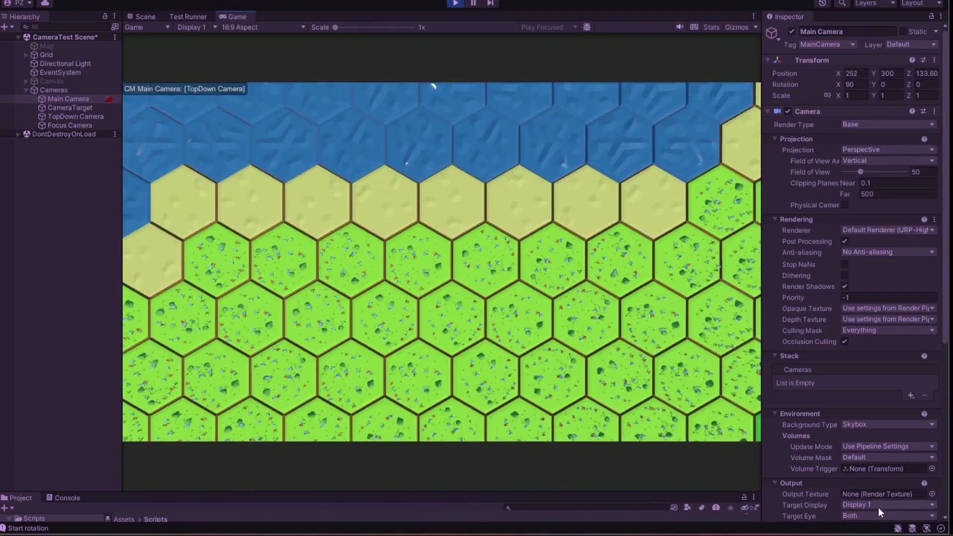
pyautogui.scroll(-1, 877, 460)
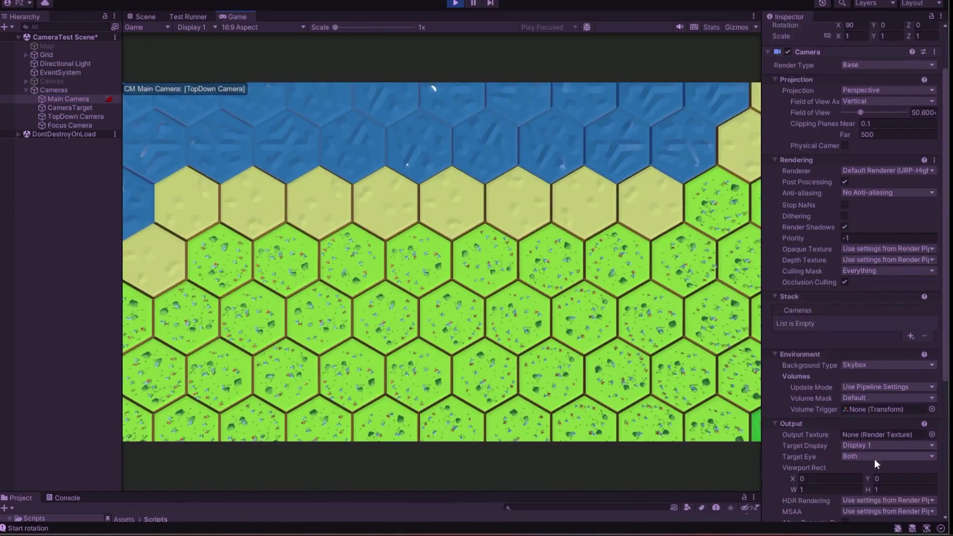
pyautogui.scroll(-7, 877, 451)
# - Set the Brain's Default Blend to Ease In Out and toggle between Focus and TopDown
pyautogui.click(879, 494)
pyautogui.click(877, 420)
pyautogui.click(485, 277)
pyautogui.click(484, 278)
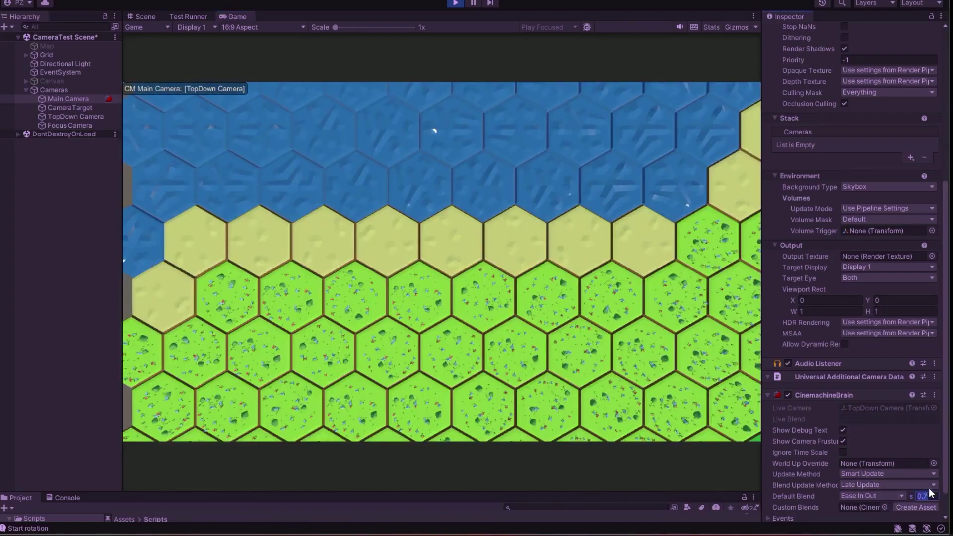
pyautogui.write('2')
# - Apply the 2-second blend and switch cameras to watch the eased transitions
pyautogui.click(533, 300)
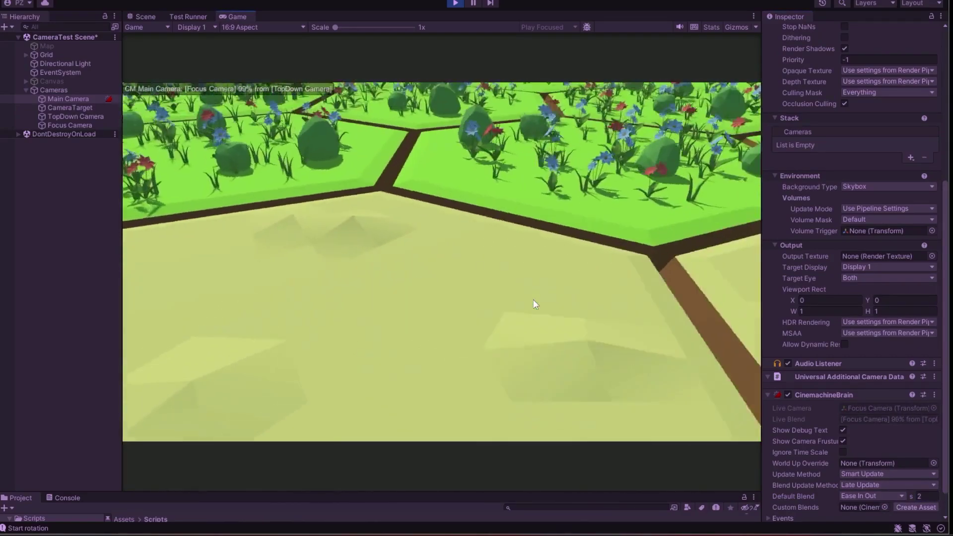
pyautogui.click(534, 299)
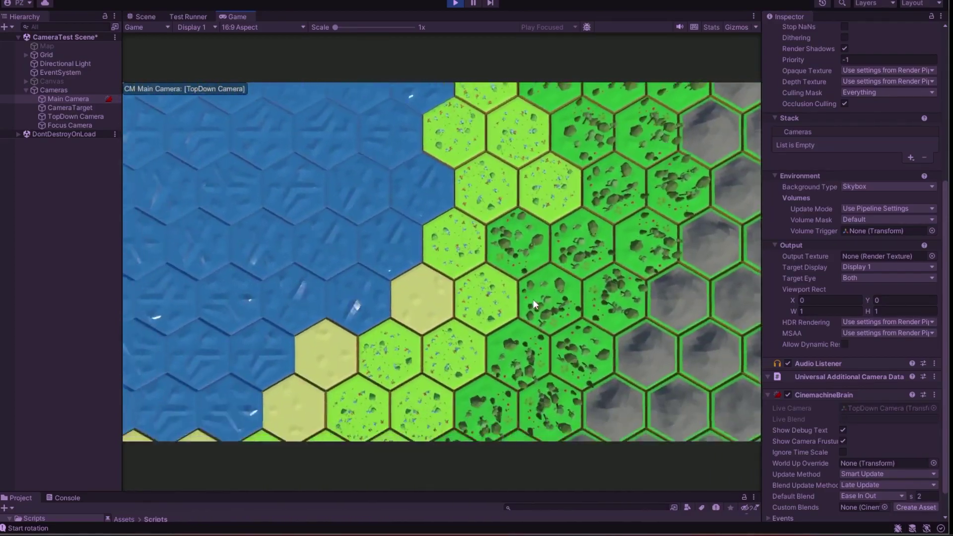
pyautogui.click(534, 300)
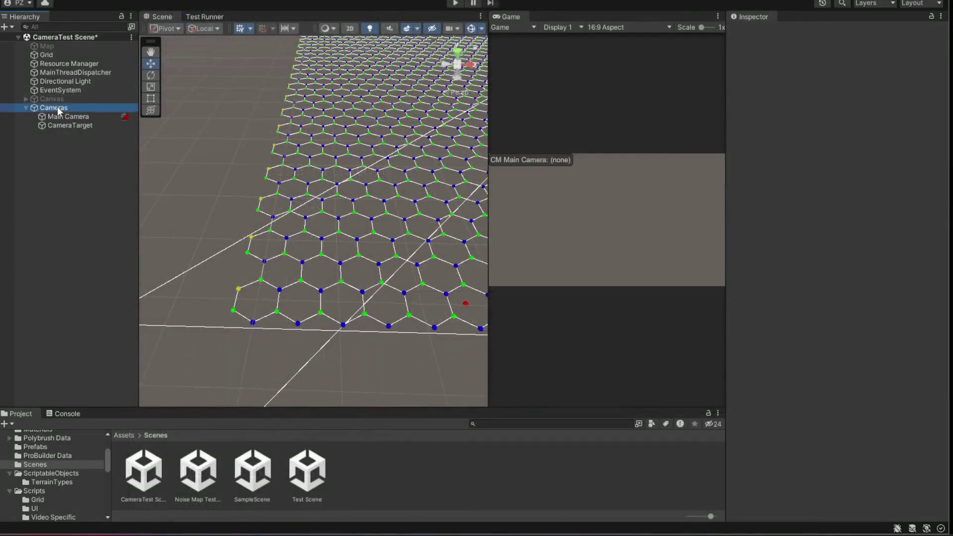
# - Create an empty 'TopDown Camera' under Cameras and add a CinemachineVirtualCamera to it
pyautogui.rightClick(57, 107)
pyautogui.click(124, 260)
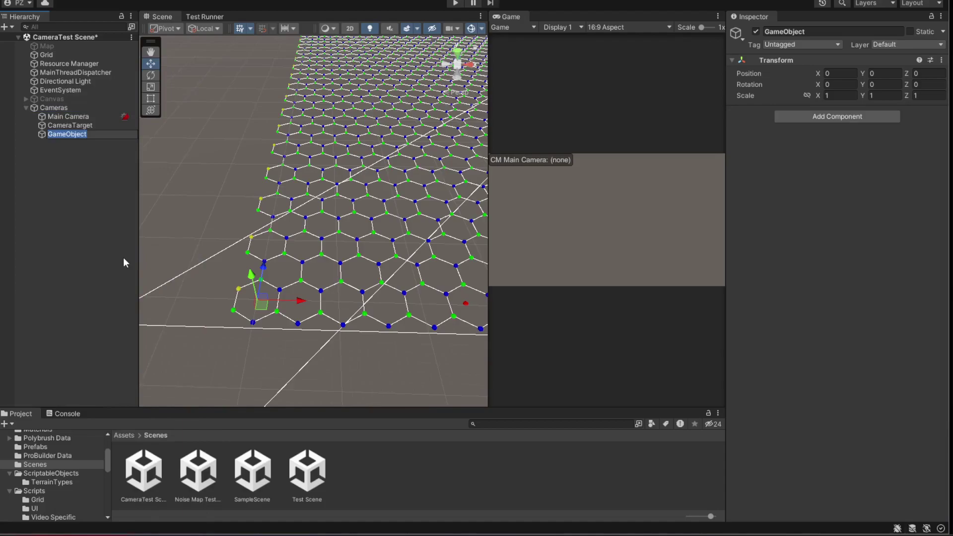
pyautogui.write('TopDown Camera')
pyautogui.press('Return')
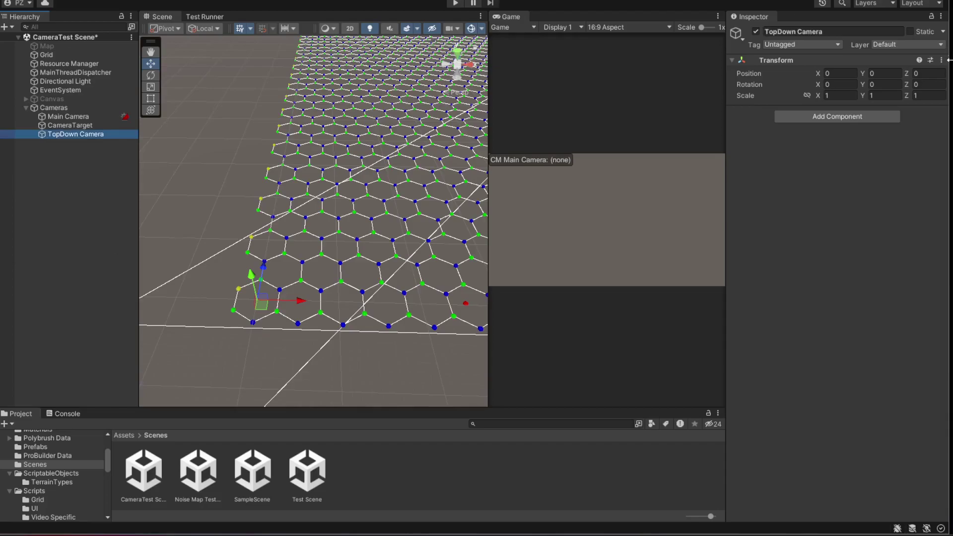
pyautogui.click(862, 119)
pyautogui.press('BackSpace')
pyautogui.write('virtua')
pyautogui.press('Down')
pyautogui.press('Return')
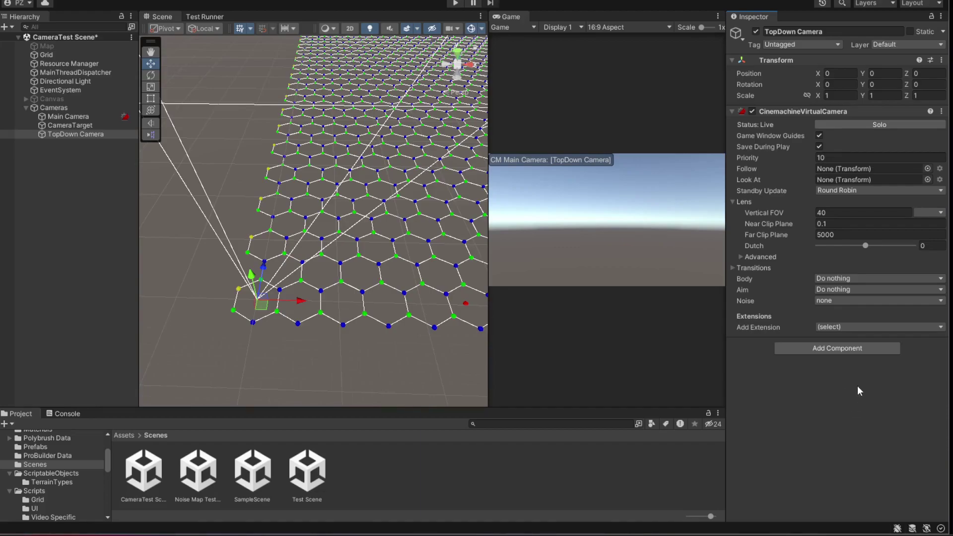
# - Assign CameraTarget to the virtual camera's Follow and Look At fields
pyautogui.moveTo(69, 126)
pyautogui.moveTo(64, 127); pyautogui.dragTo(864, 168)
pyautogui.click(62, 129)
pyautogui.moveTo(62, 129); pyautogui.dragTo(873, 179)
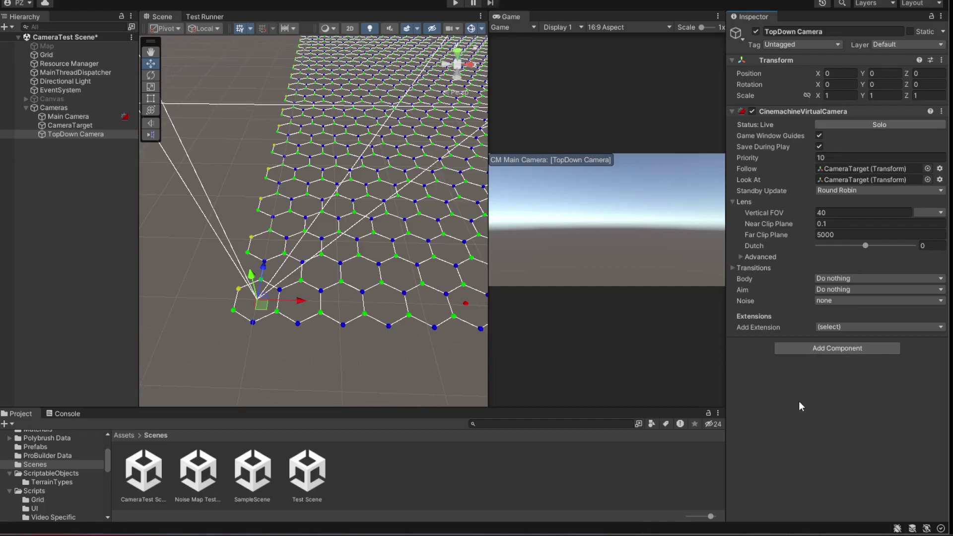
# - Set Body to Transposer, Simple Follow With World Up, with Follow Offset (0, 300, 0)
pyautogui.click(880, 280)
pyautogui.click(857, 363)
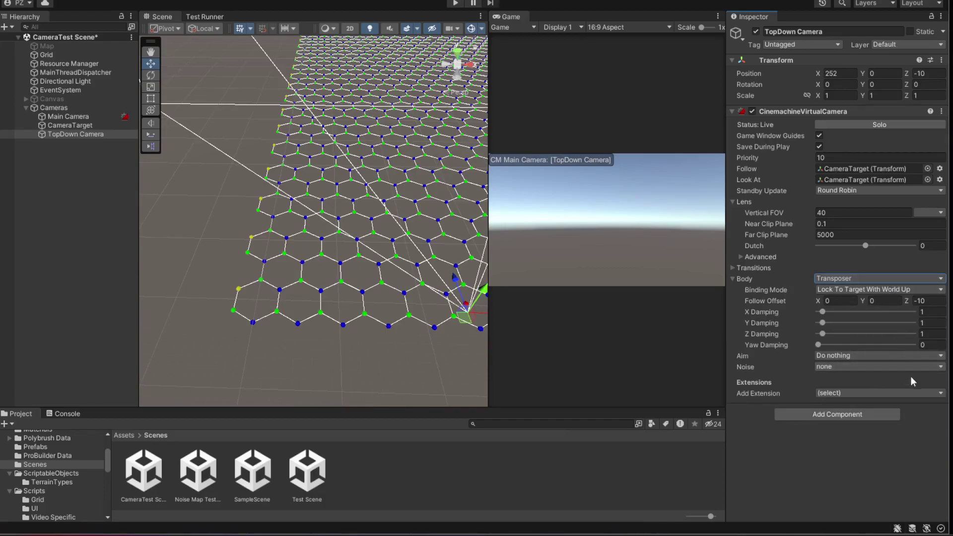
pyautogui.click(899, 290)
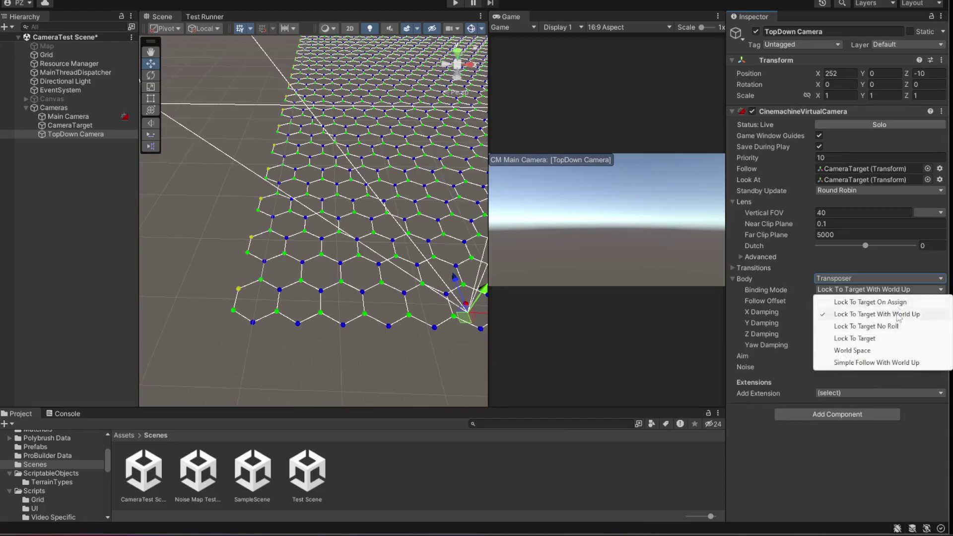
pyautogui.click(901, 363)
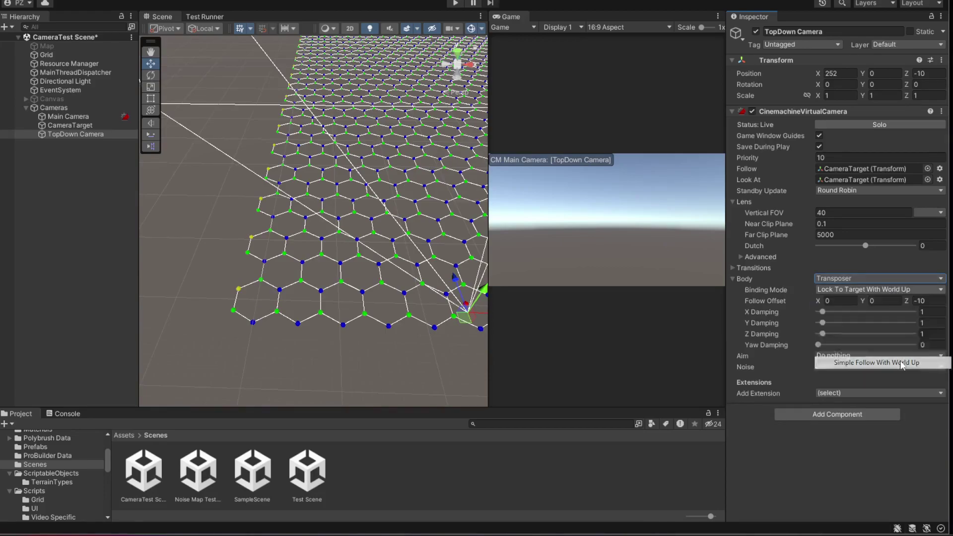
pyautogui.click(881, 300)
pyautogui.write('300')
pyautogui.press('Tab')
pyautogui.write('0')
pyautogui.press('Return')
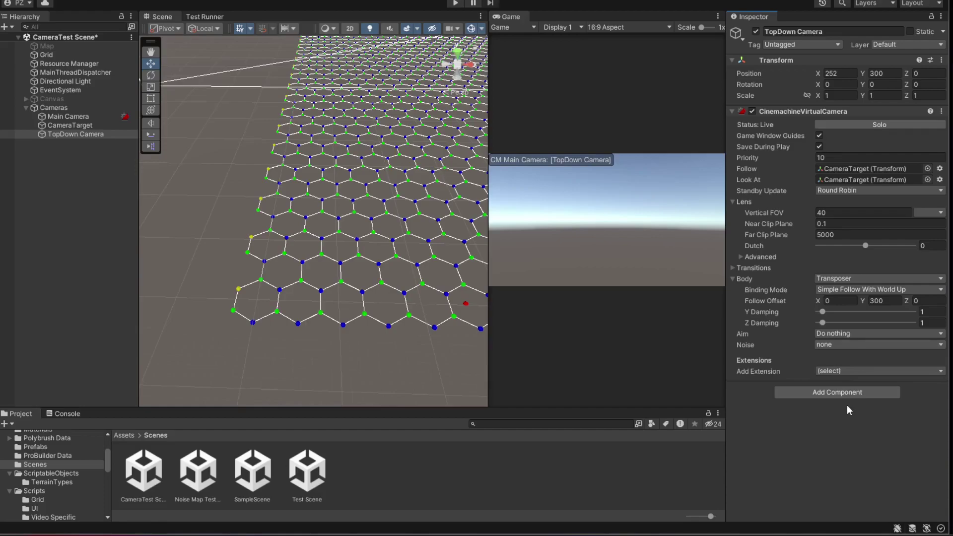
# - Set the Aim behaviour to Hard Look At, leaving extensions unchanged
pyautogui.click(858, 370)
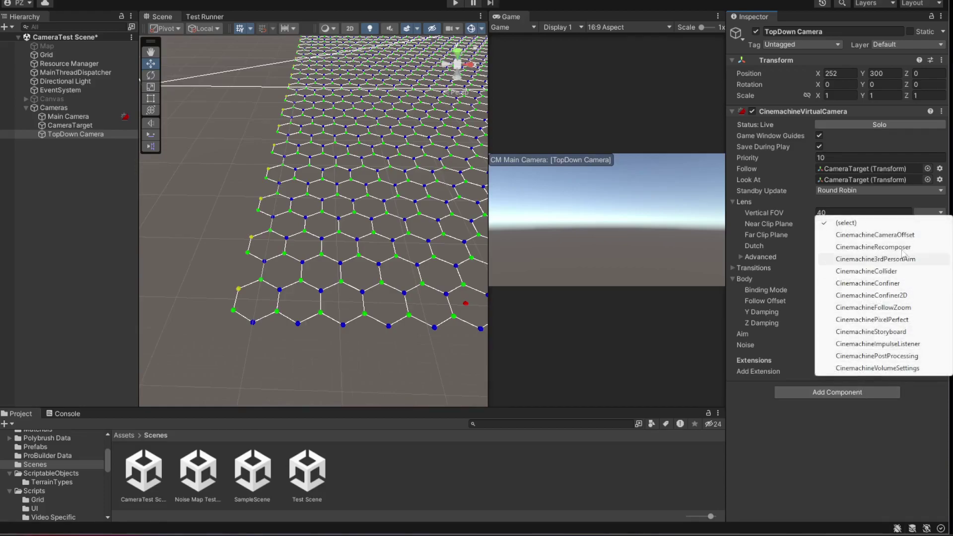
pyautogui.click(879, 426)
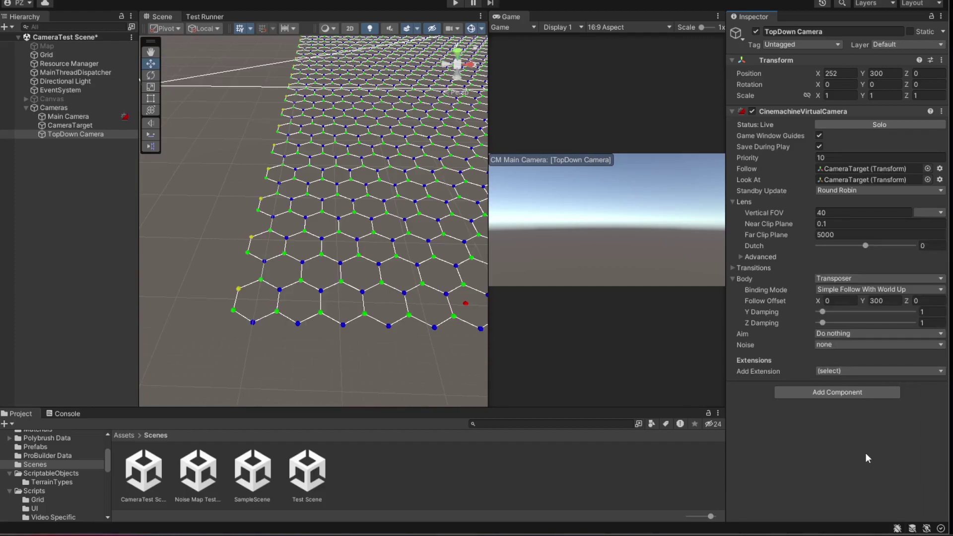
pyautogui.click(852, 333)
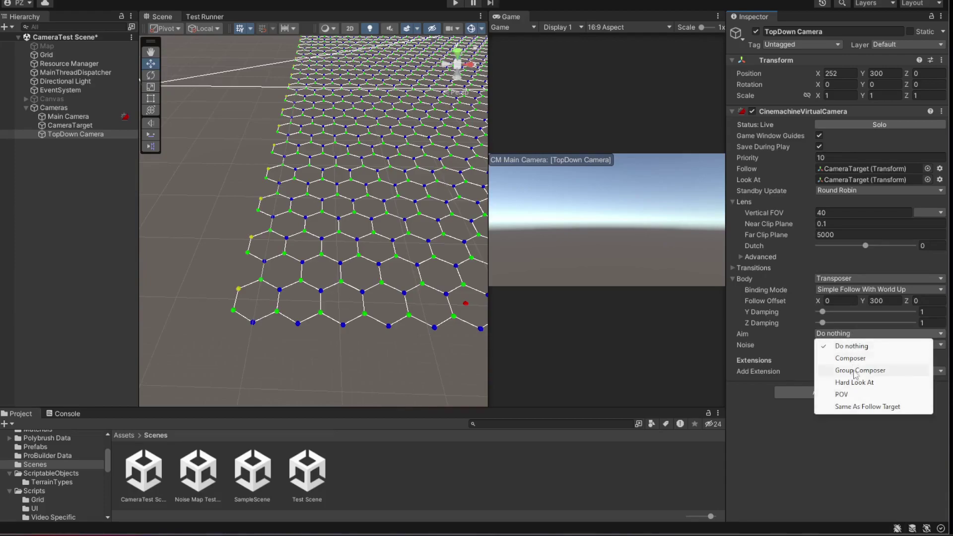
# - Enter Play mode and pan the top-down camera back and forth between water and grass
pyautogui.hotkey('ctrl', 'p')
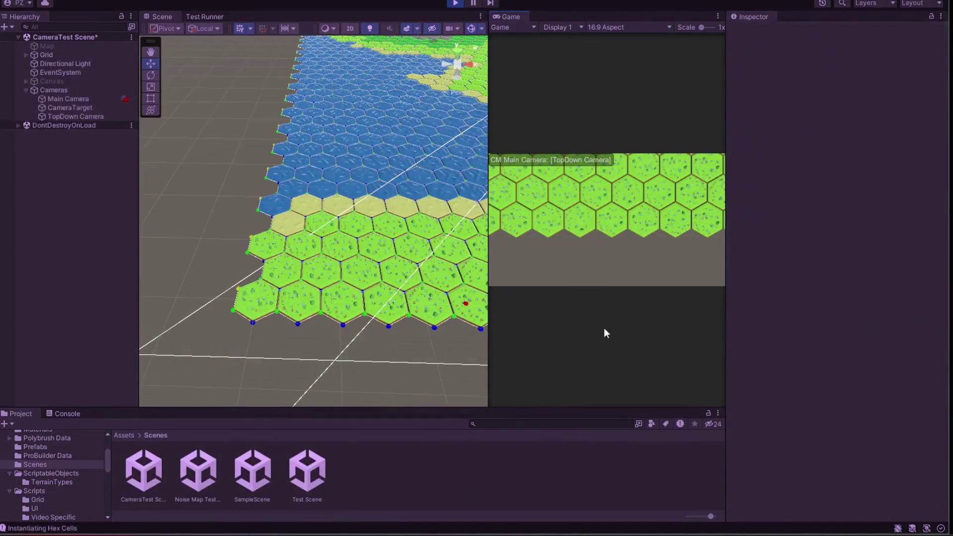
pyautogui.press('w')
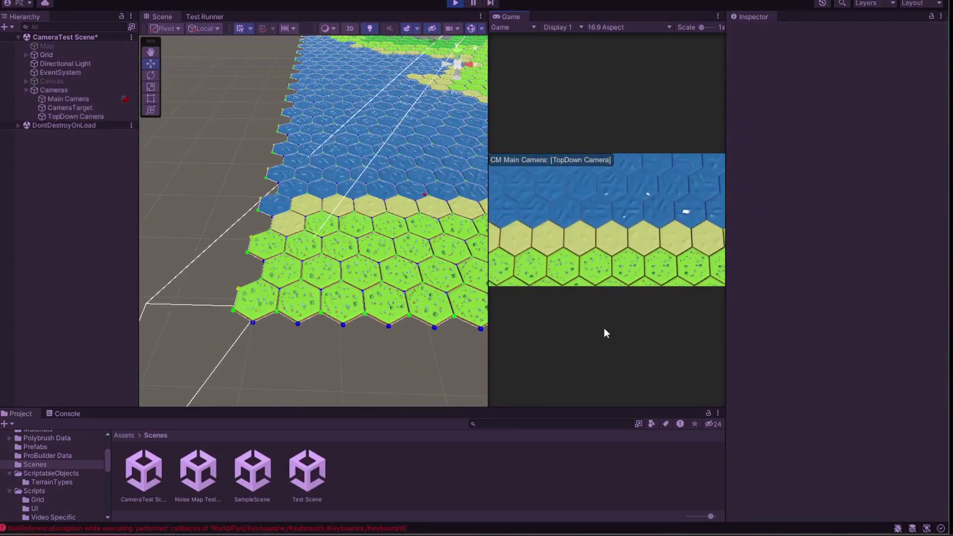
pyautogui.press('s')
pyautogui.press('w')
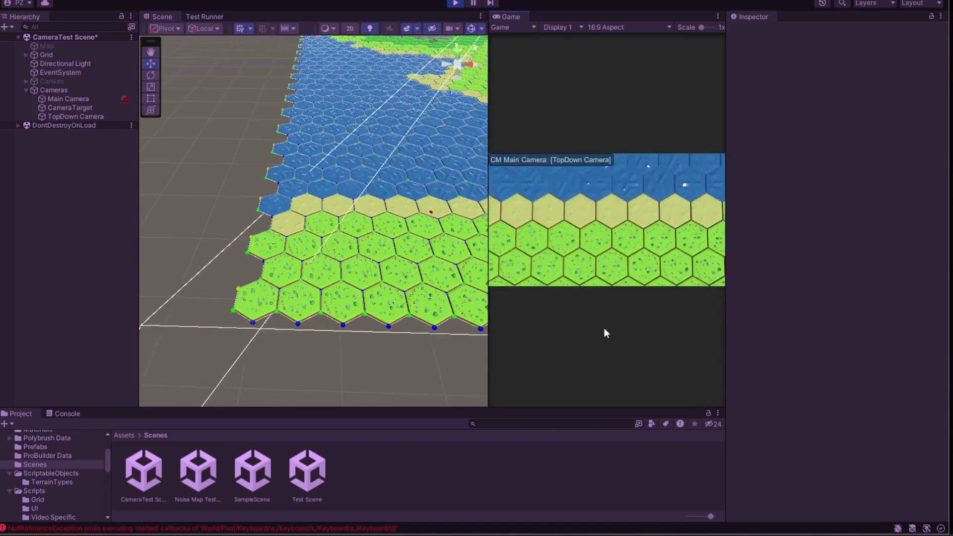
pyautogui.press('s')
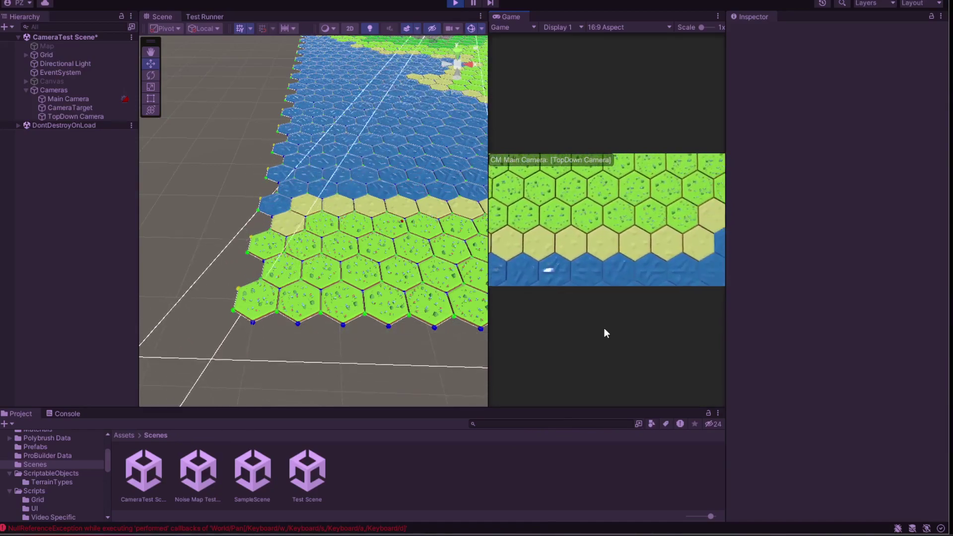
pyautogui.press('w')
pyautogui.press('s')
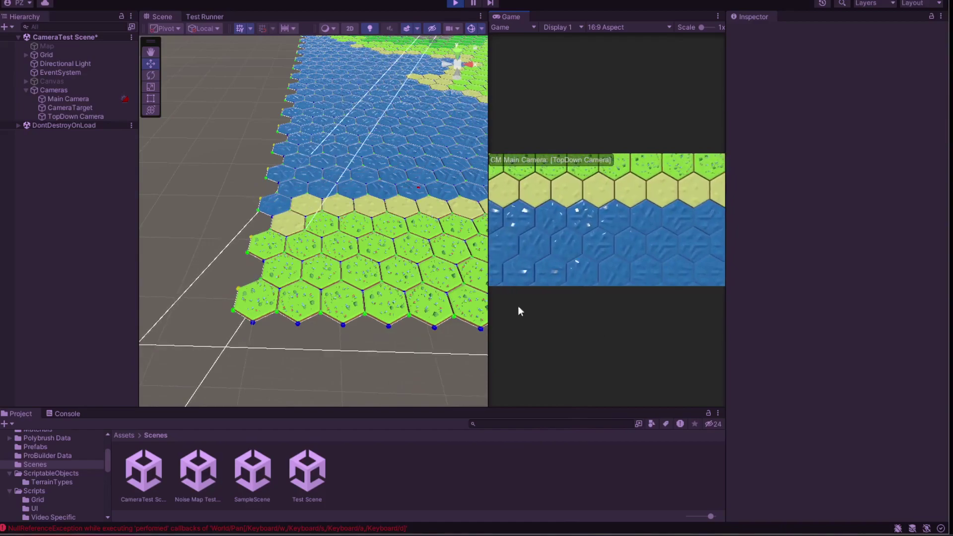
# - Drag TopDown Camera's Y and Z Damping down to 0 while playing
pyautogui.click(76, 116)
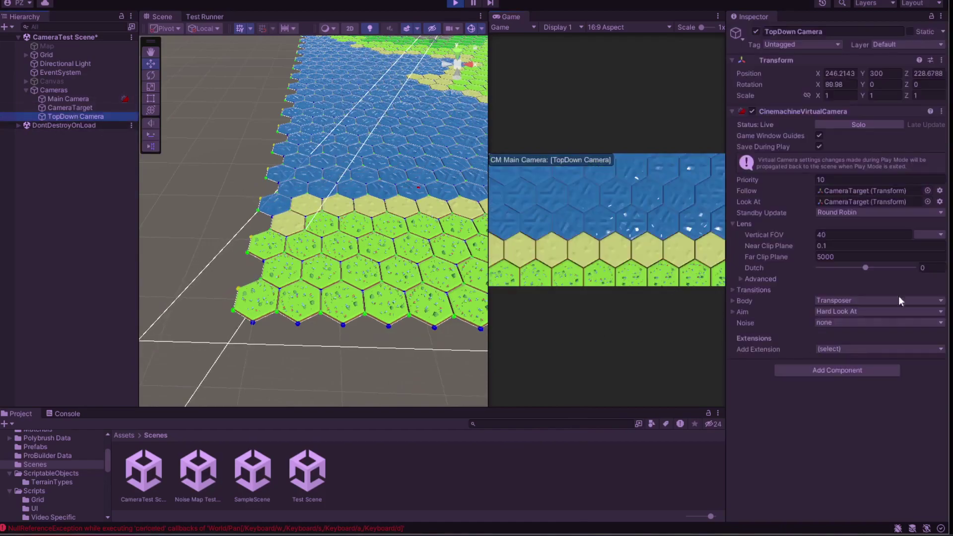
pyautogui.click(735, 301)
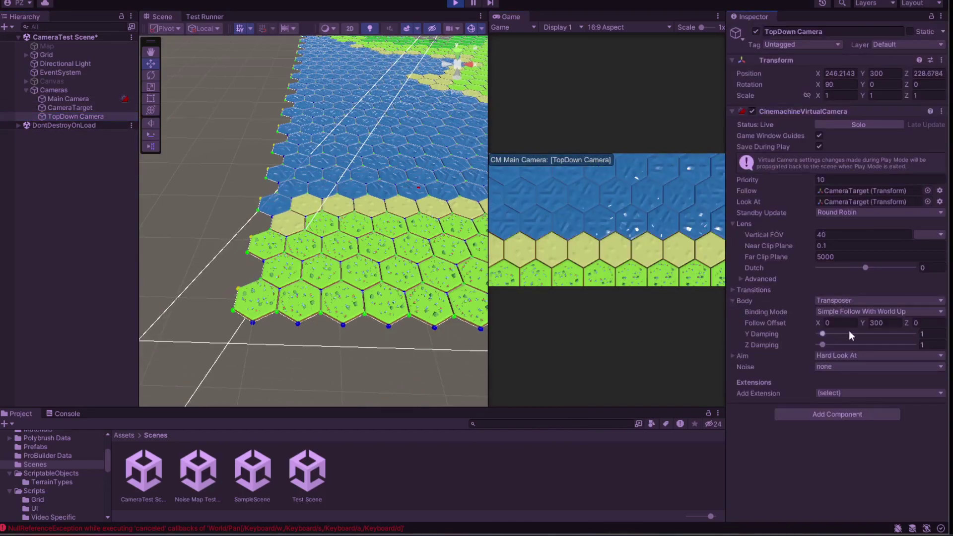
pyautogui.moveTo(847, 333); pyautogui.dragTo(804, 337)
pyautogui.click(386, 302)
pyautogui.click(603, 302)
# - Pan the undamped camera toward the map's left edge, then exit Play mode
pyautogui.press('w')
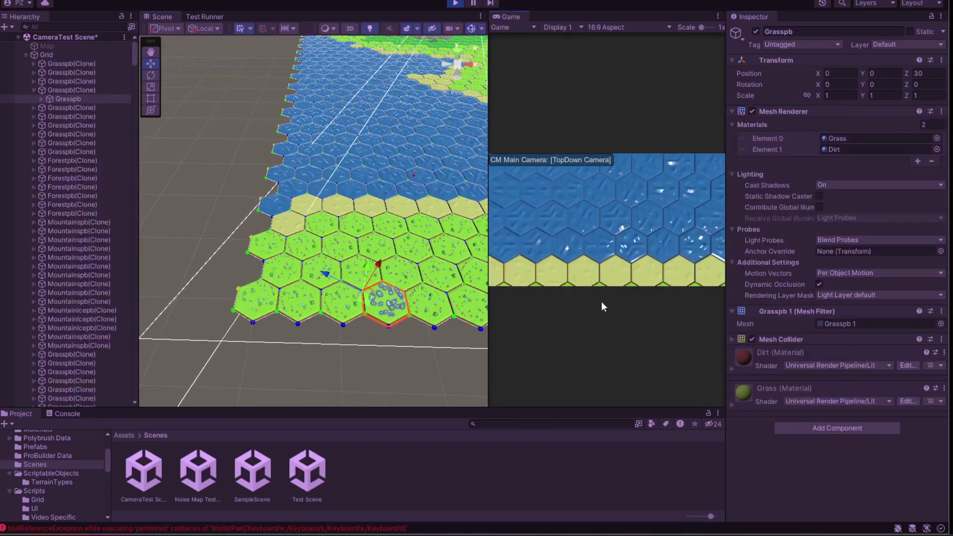
pyautogui.press('s')
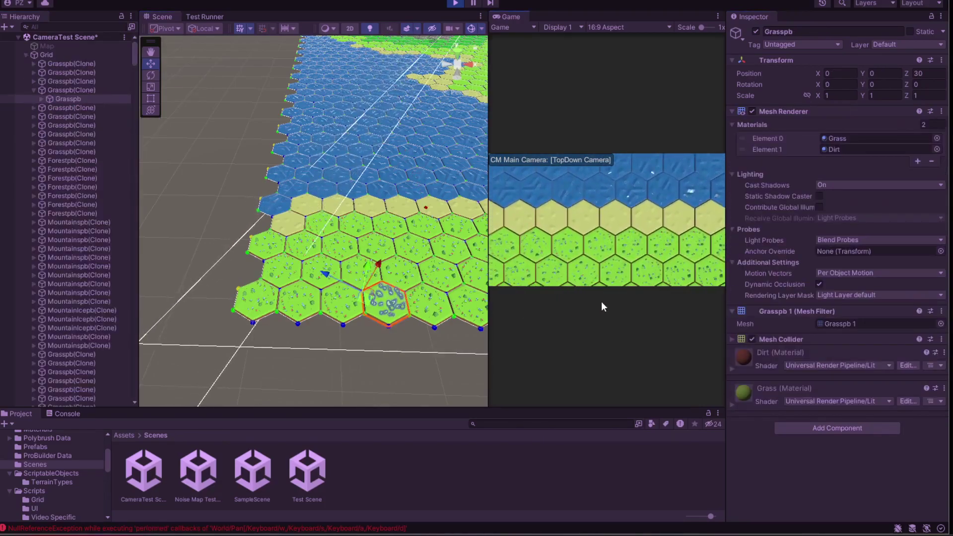
pyautogui.press('a')
pyautogui.hotkey('ctrl', 'p')
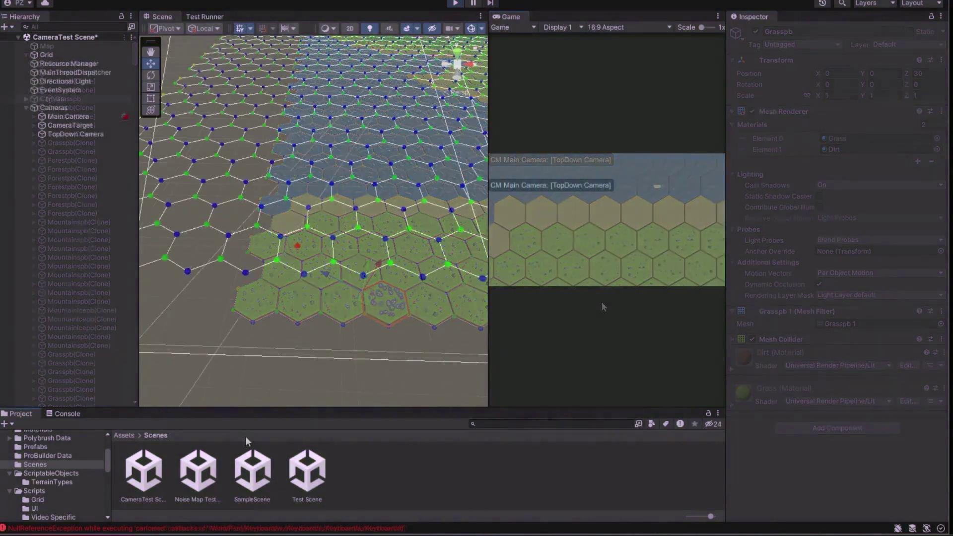
pyautogui.moveTo(276, 341); pyautogui.dragTo(380, 341, button='middle')
# - Create an empty child object named Focus Camera under Cameras
pyautogui.rightClick(74, 108)
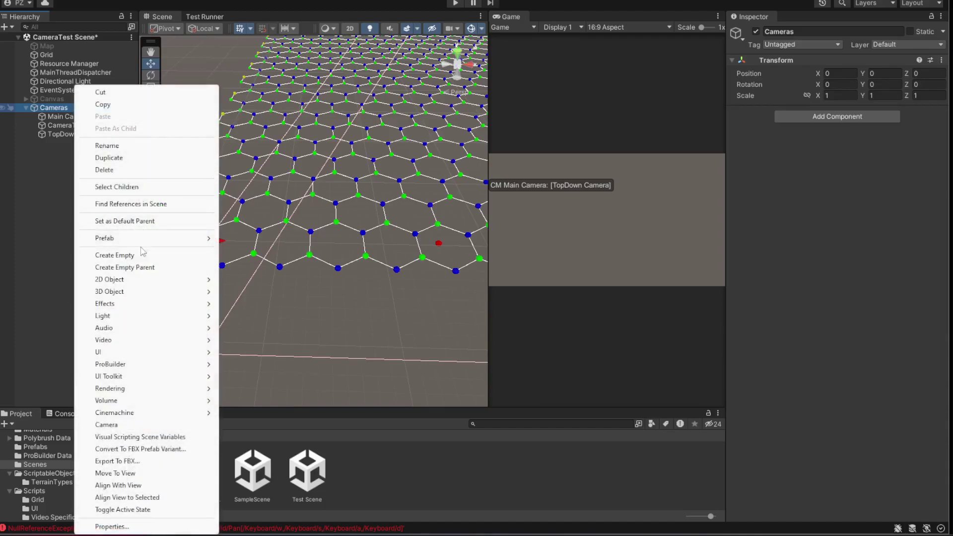
pyautogui.click(142, 256)
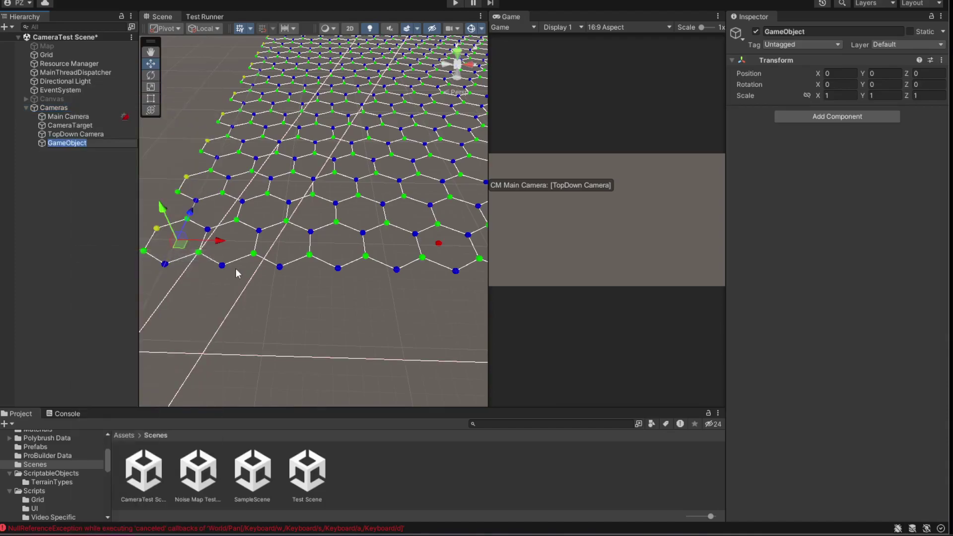
pyautogui.write('Focus Camera')
pyautogui.press('Return')
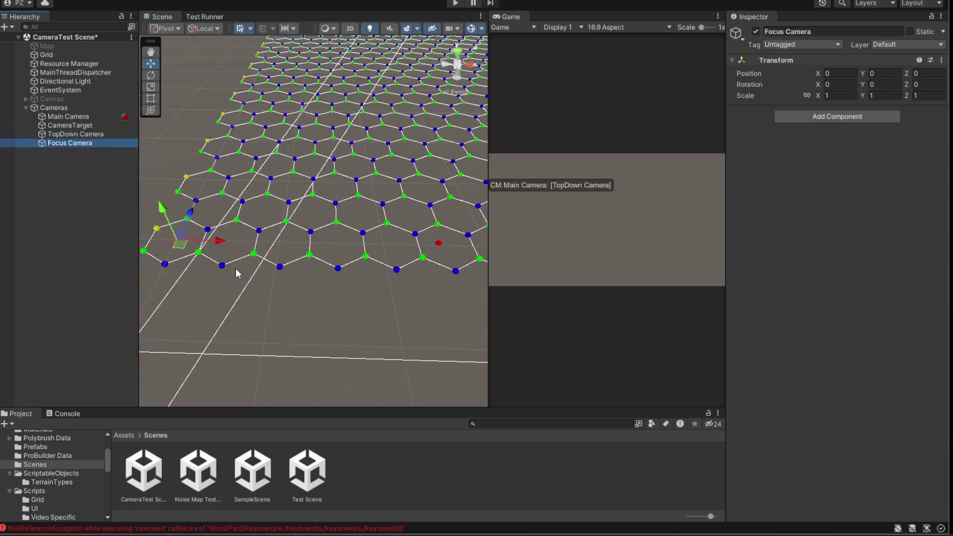
# - Add a CinemachineVirtualCamera that follows and looks at CameraTarget with an Orbital Transposer body
pyautogui.click(865, 116)
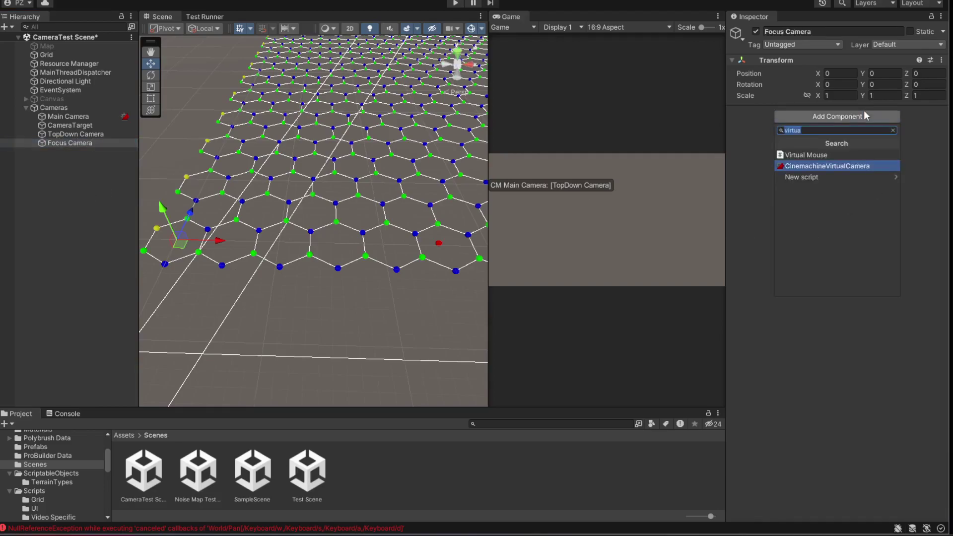
pyautogui.click(852, 167)
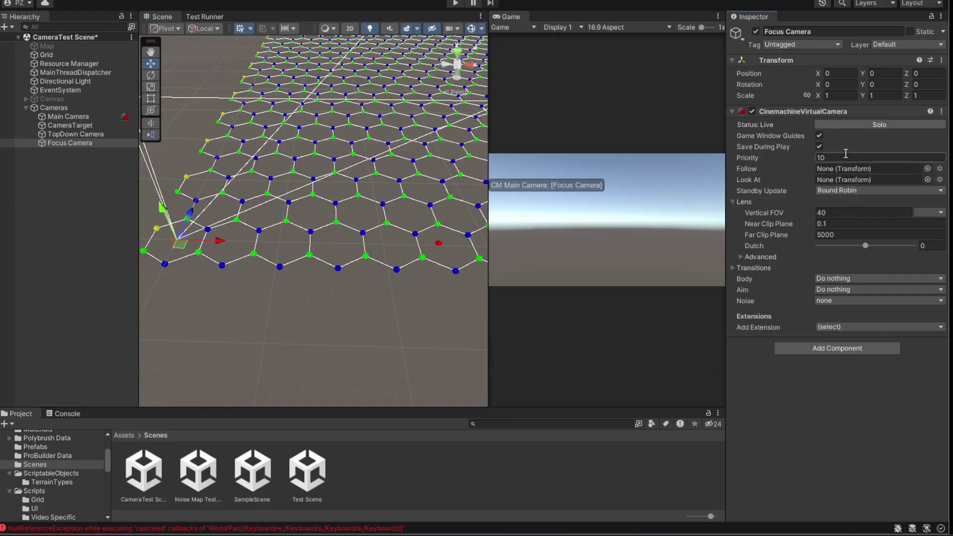
pyautogui.moveTo(67, 126)
pyautogui.mouseDown()
pyautogui.moveTo(710, 231)
pyautogui.moveTo(857, 169)
pyautogui.mouseUp()
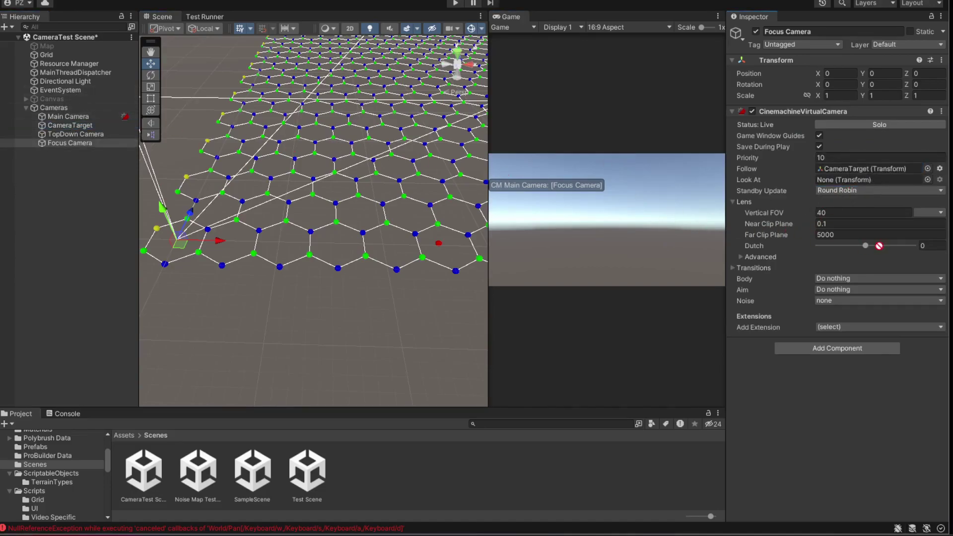
pyautogui.moveTo(883, 244); pyautogui.dragTo(875, 181)
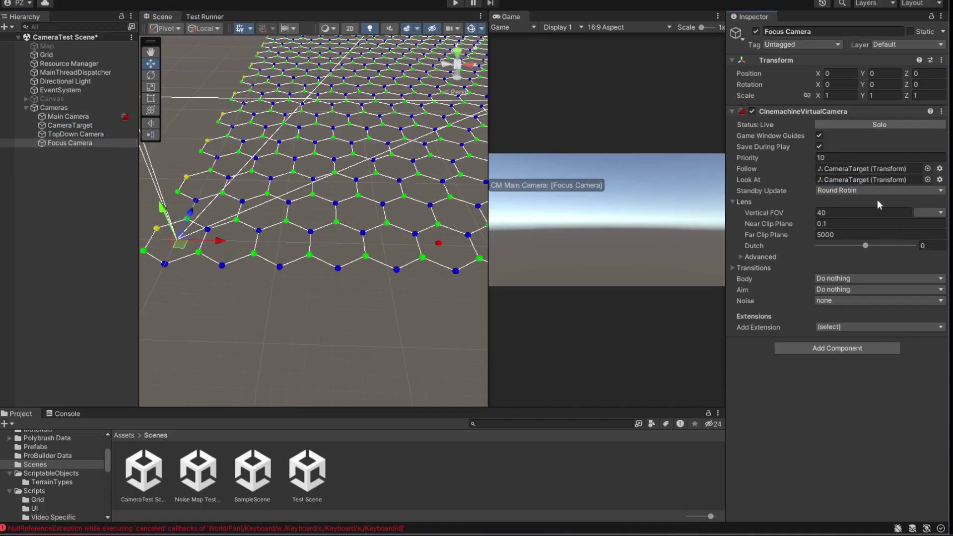
pyautogui.click(867, 279)
pyautogui.click(866, 340)
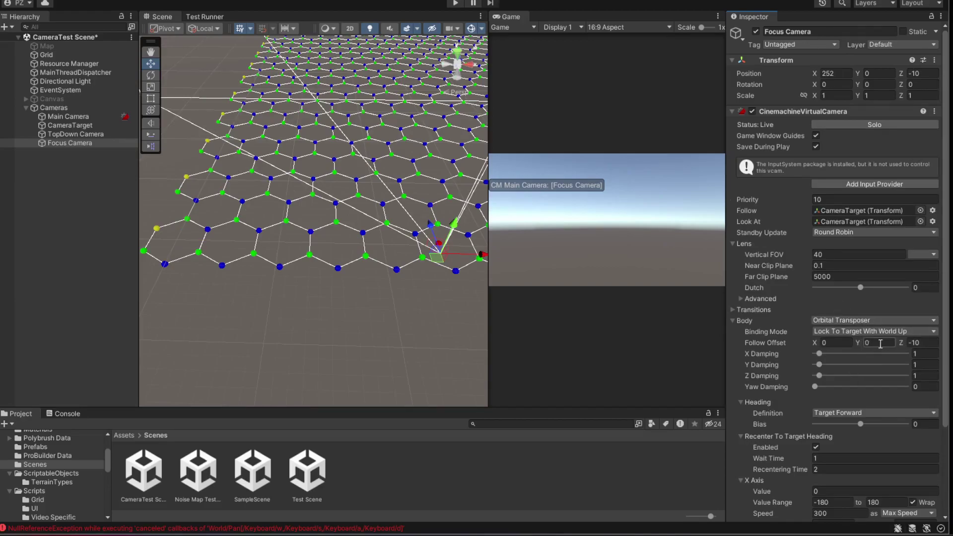
# - Set the Orbital Transposer follow offset to (0, 20, -40) and drag the damping sliders to 0
pyautogui.click(931, 344)
pyautogui.write('-40')
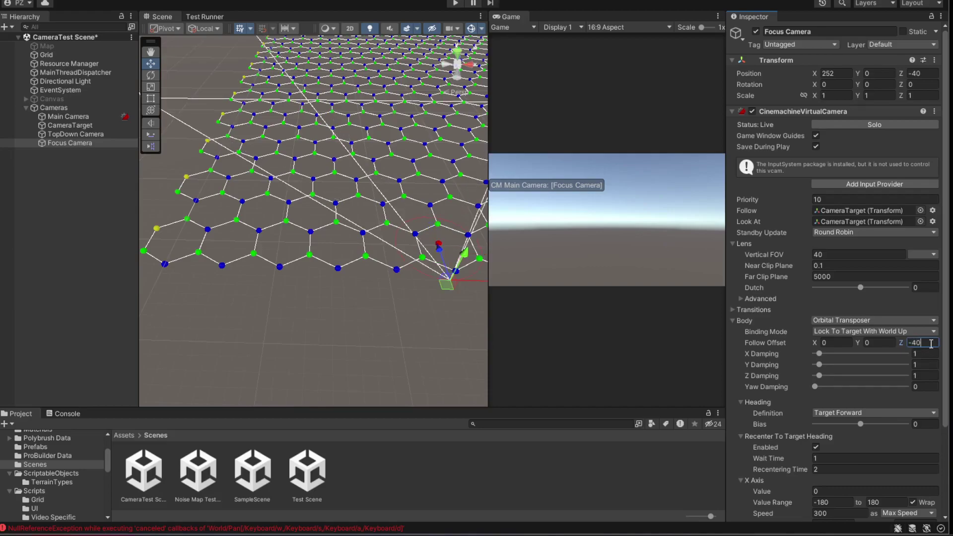
pyautogui.click(889, 342)
pyautogui.write('20')
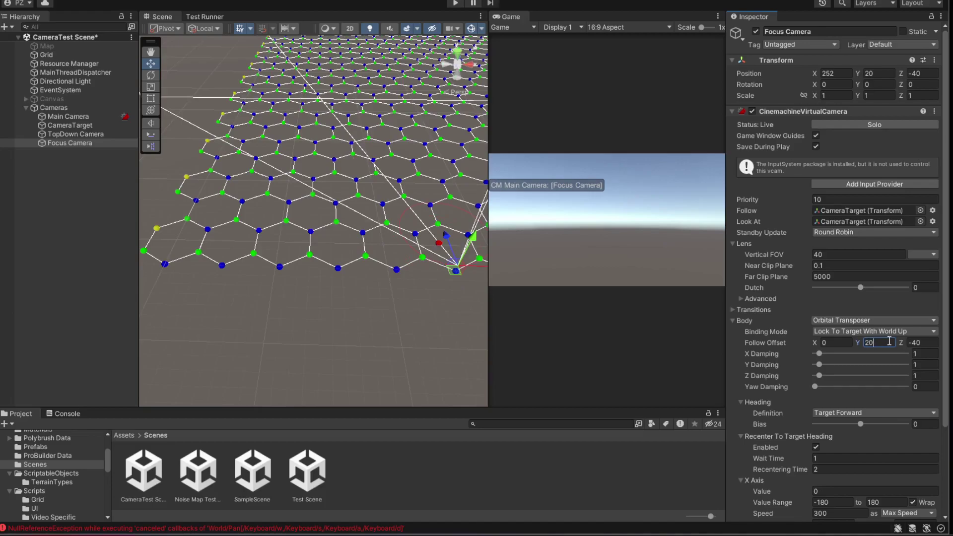
pyautogui.moveTo(410, 302); pyautogui.dragTo(301, 308, button='middle')
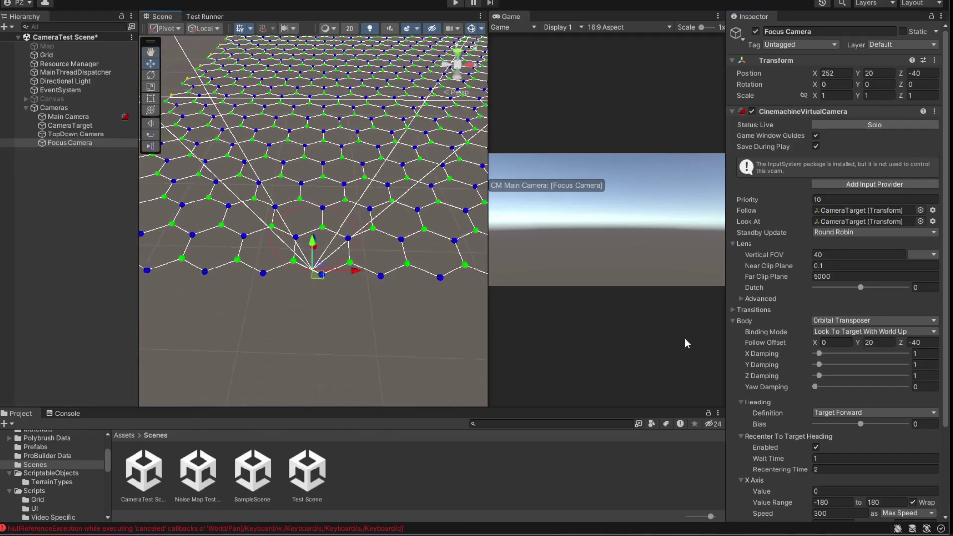
pyautogui.moveTo(825, 353)
pyautogui.mouseDown()
pyautogui.moveTo(797, 353)
pyautogui.moveTo(794, 365)
pyautogui.mouseUp()
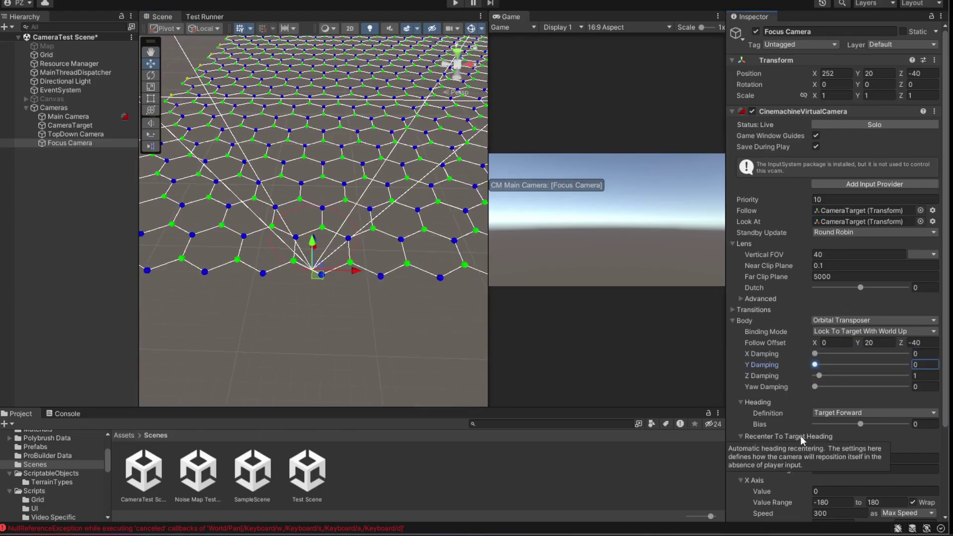
pyautogui.moveTo(817, 375); pyautogui.dragTo(789, 374)
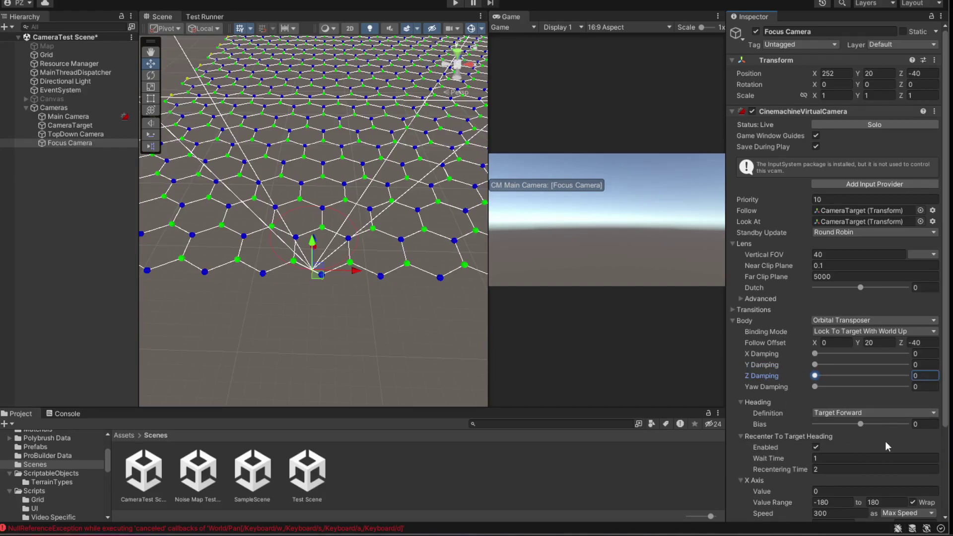
pyautogui.scroll(-2, 886, 441)
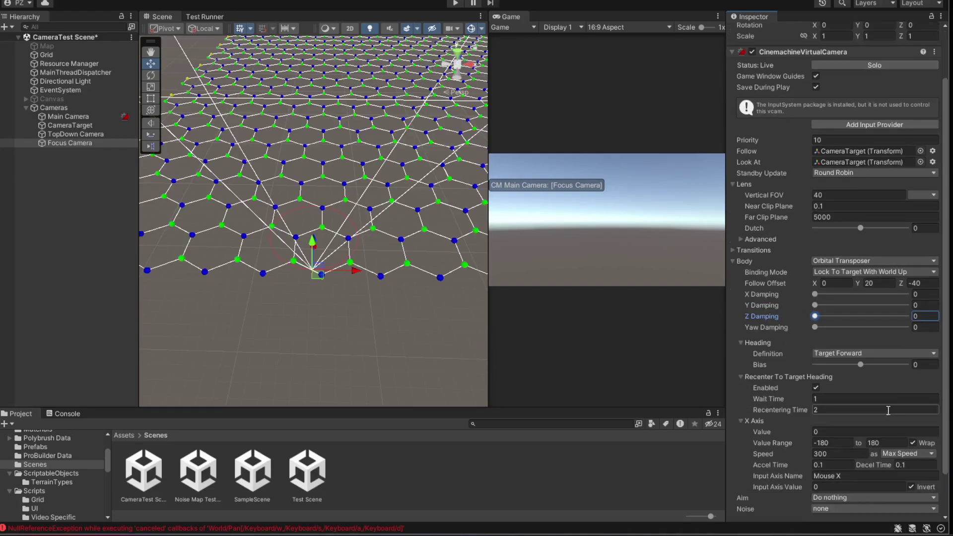
pyautogui.scroll(-2, 884, 403)
pyautogui.scroll(-2, 883, 367)
pyautogui.scroll(-1, 883, 358)
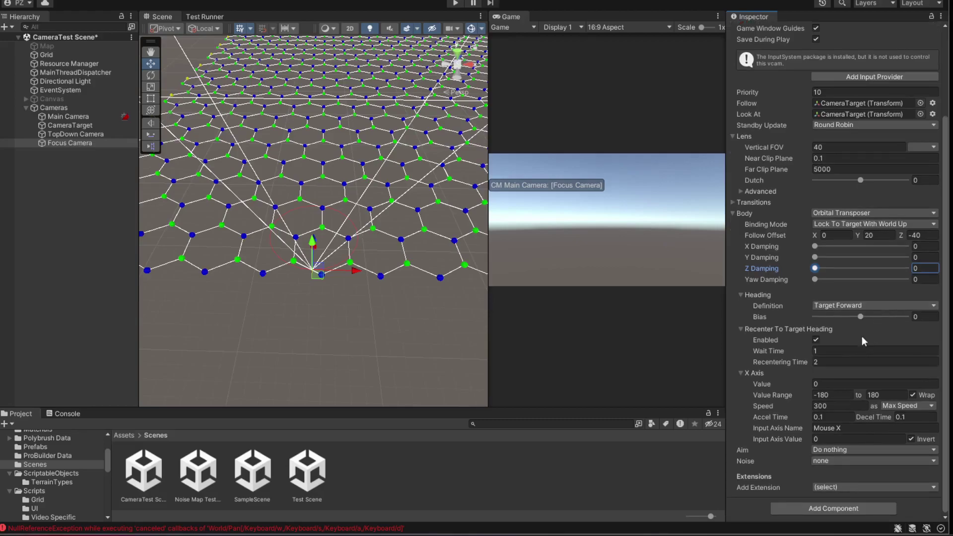
# - Turn off Recenter To Target Heading and clear the Mouse X input axis name
pyautogui.click(817, 339)
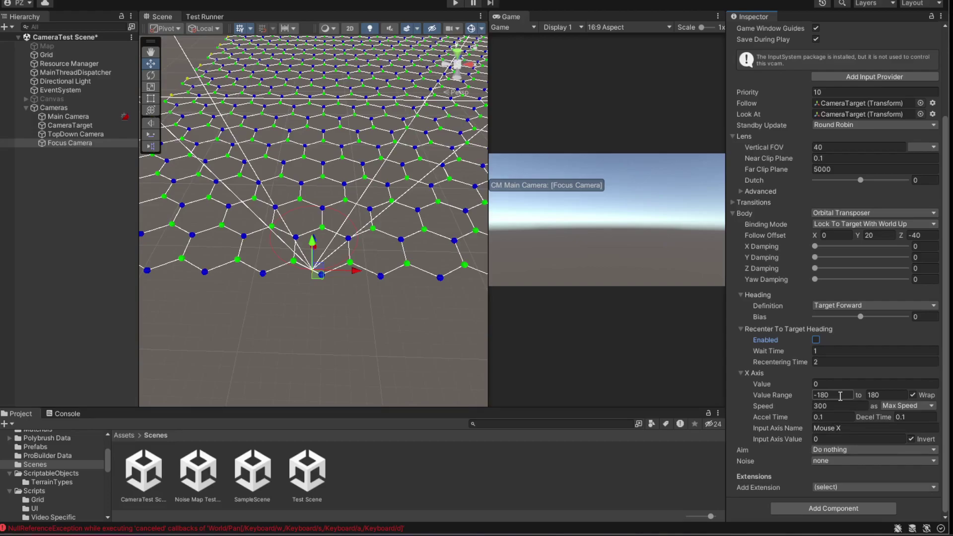
pyautogui.click(854, 429)
pyautogui.press('BackSpace')
# - Set Accel and Decel Time to 0, adjust axis speed, and set Aim to Hard Look At
pyautogui.click(828, 418)
pyautogui.write('0')
pyautogui.click(916, 418)
pyautogui.write('0')
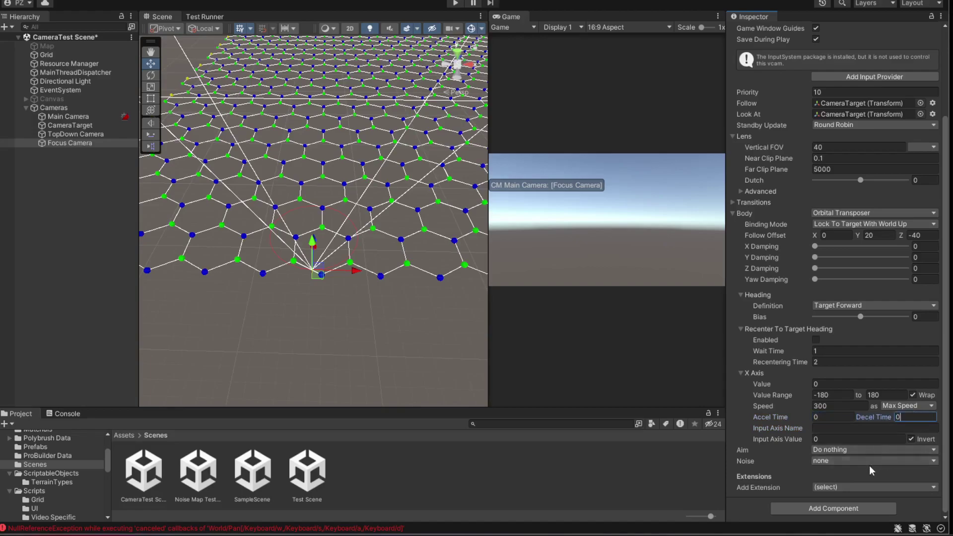
pyautogui.click(831, 406)
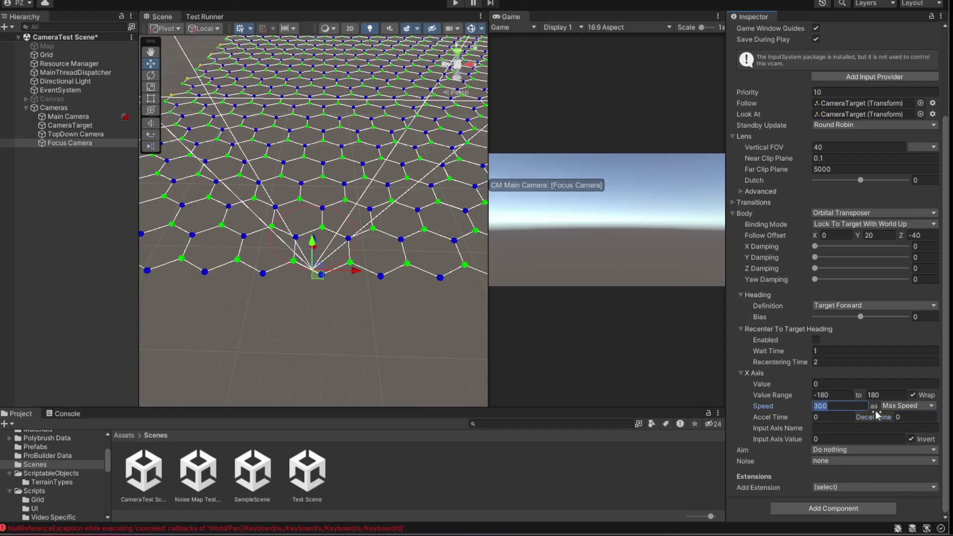
pyautogui.click(843, 450)
pyautogui.click(866, 498)
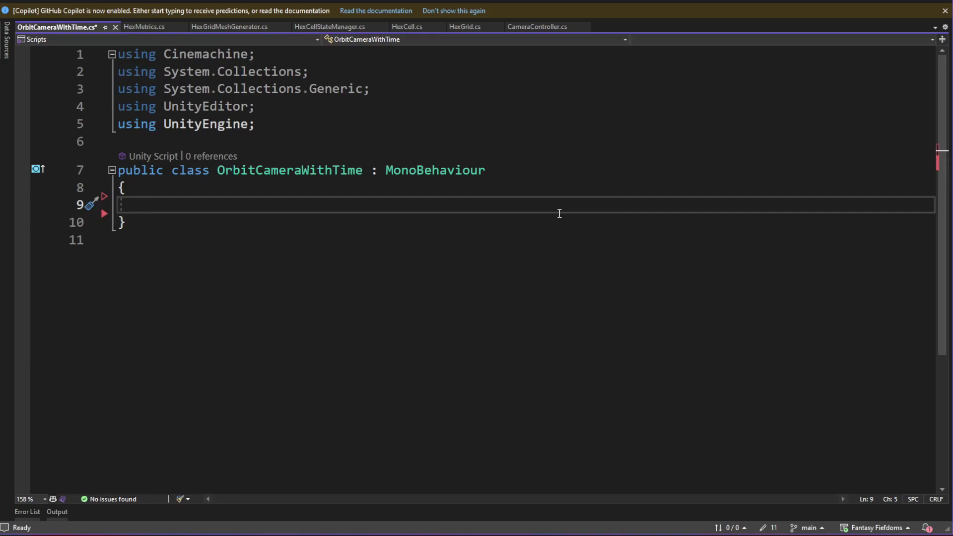
# - Add CinemachineVirtualCamera and CinemachineOrbitalTransposer SerializeFields, plus float rotationSpeed and Coroutine rotationCoroutine
pyautogui.write('[SerializeField]     CinemachineVirtualCamera orbitalCamera;     CinemachineOrbitalTransposer orbitalTransposer;')
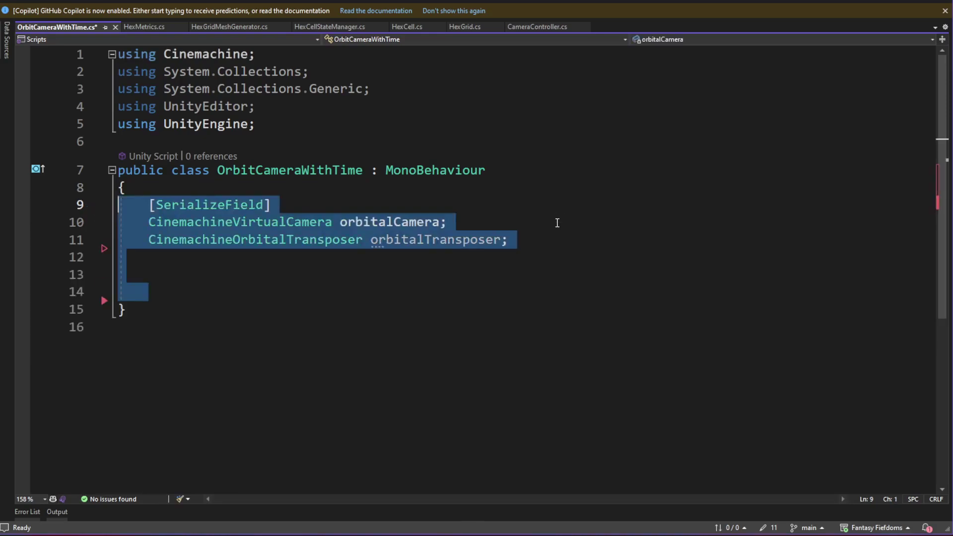
pyautogui.click(558, 222)
pyautogui.click(538, 241)
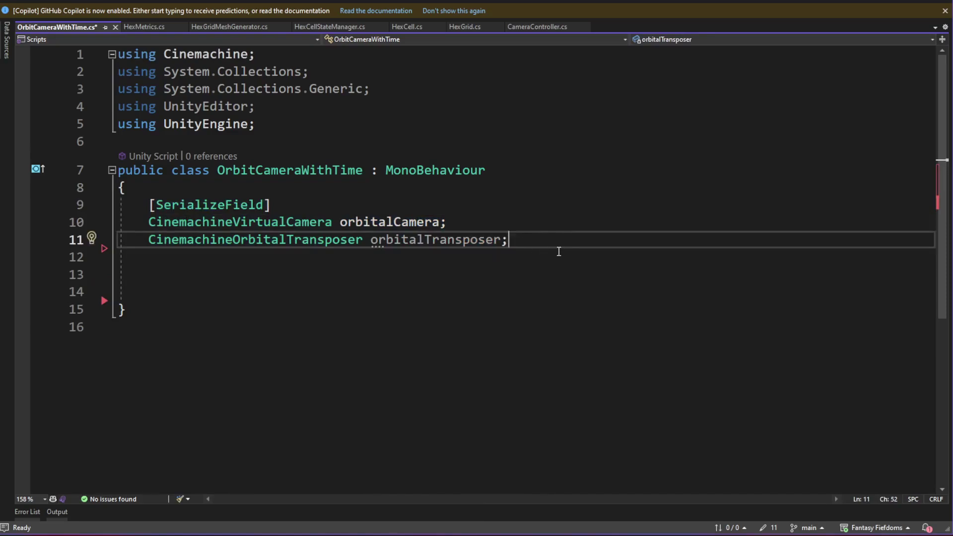
pyautogui.press('Return')
pyautogui.write('float rotationSpeed;')
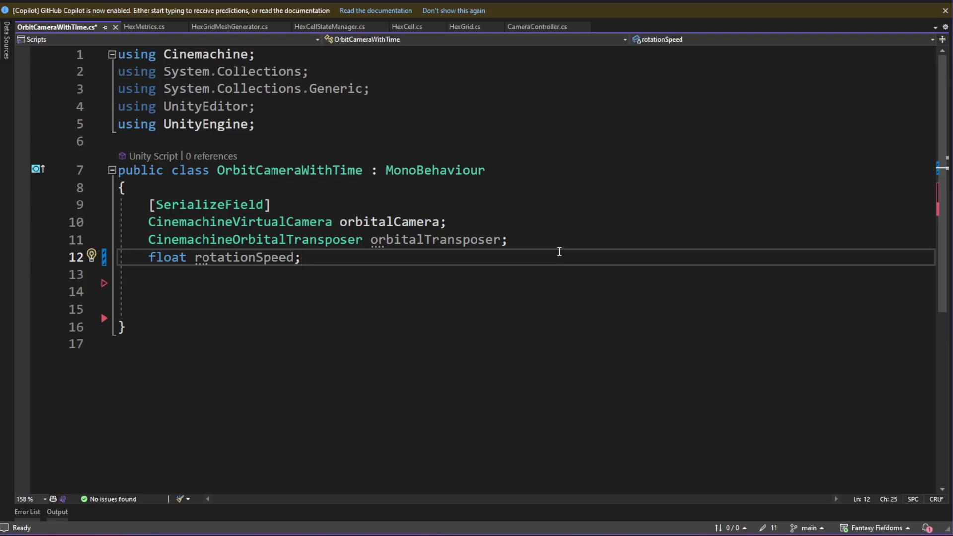
pyautogui.press('Return')
pyautogui.write('Coroutine rotationCoroutine;')
pyautogui.scroll(-1, 571, 270)
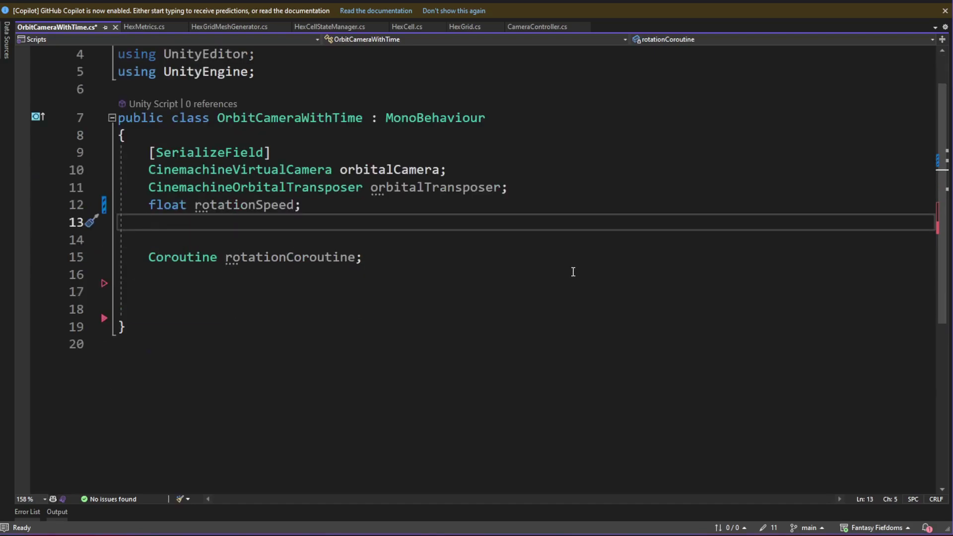
pyautogui.press('BackSpace')
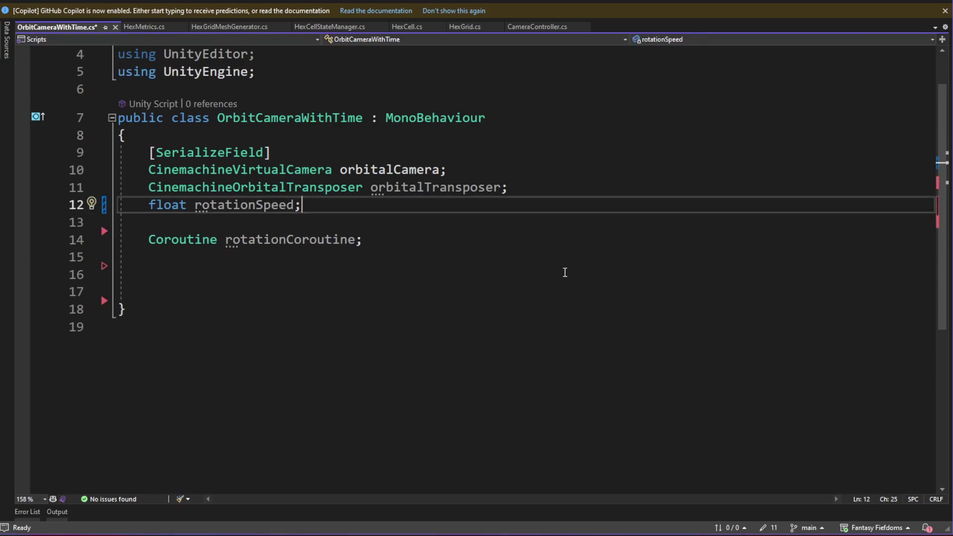
# - Insert the Awake method with its GetComponent null checks into the class
pyautogui.click(565, 273)
pyautogui.hotkey('ctrl', 'z')
pyautogui.hotkey('ctrl', 'z')
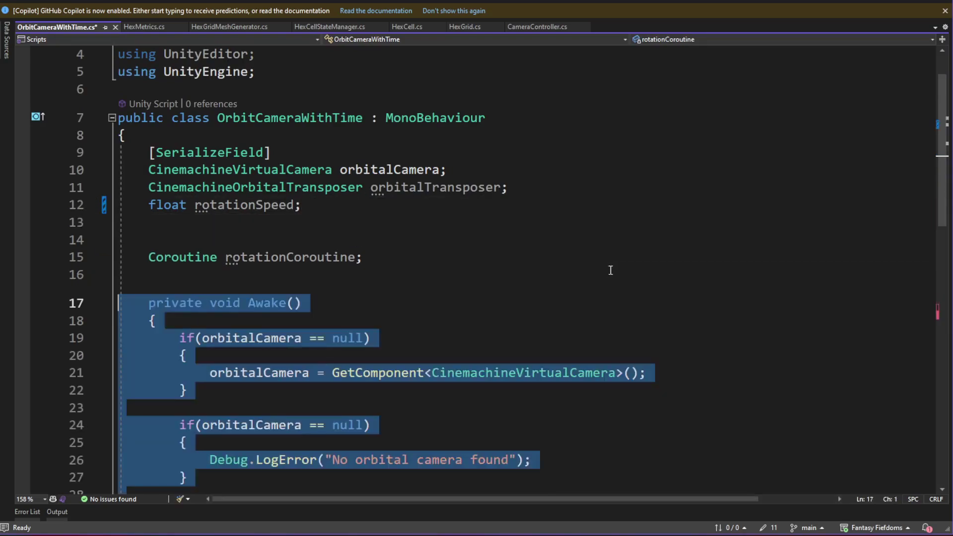
pyautogui.press('End')
pyautogui.scroll(-3, 634, 281)
pyautogui.scroll(-1, 638, 284)
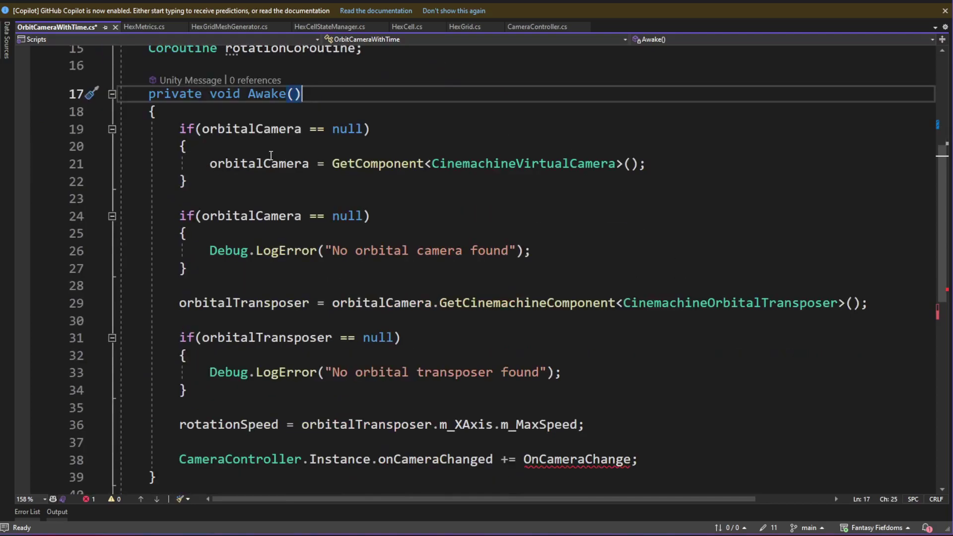
# - Review Awake's transposer lookup, null check, m_MaxSpeed assignment and onCameraChanged subscription
pyautogui.click(272, 304)
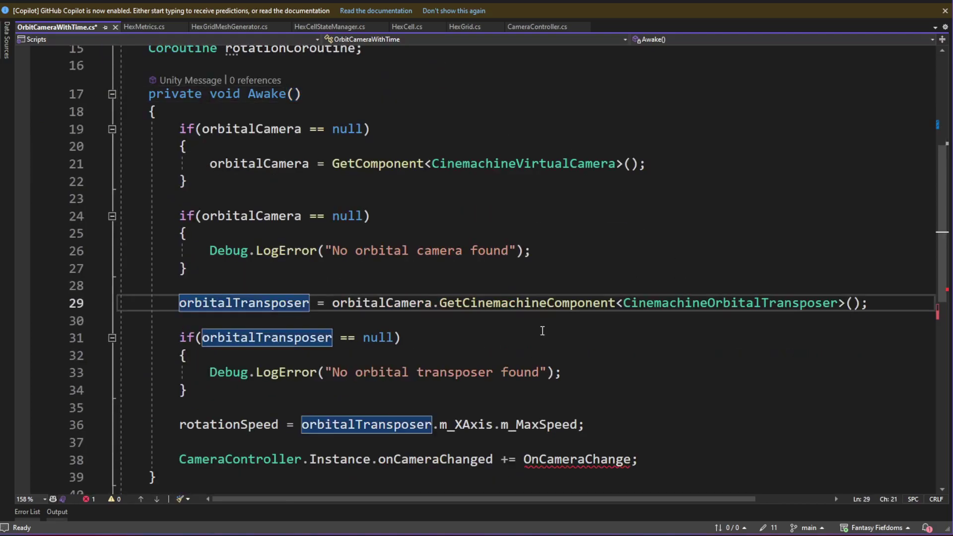
pyautogui.click(662, 302)
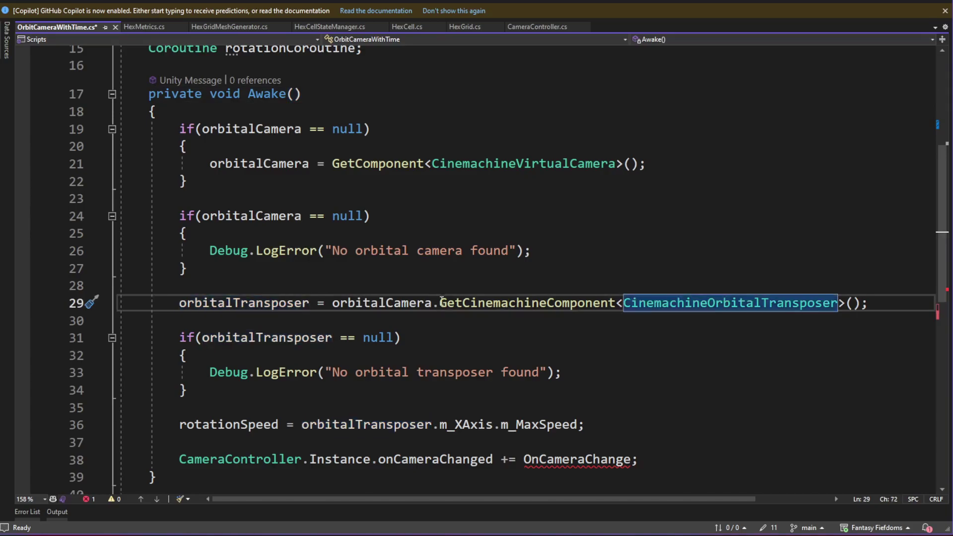
pyautogui.doubleClick(536, 303)
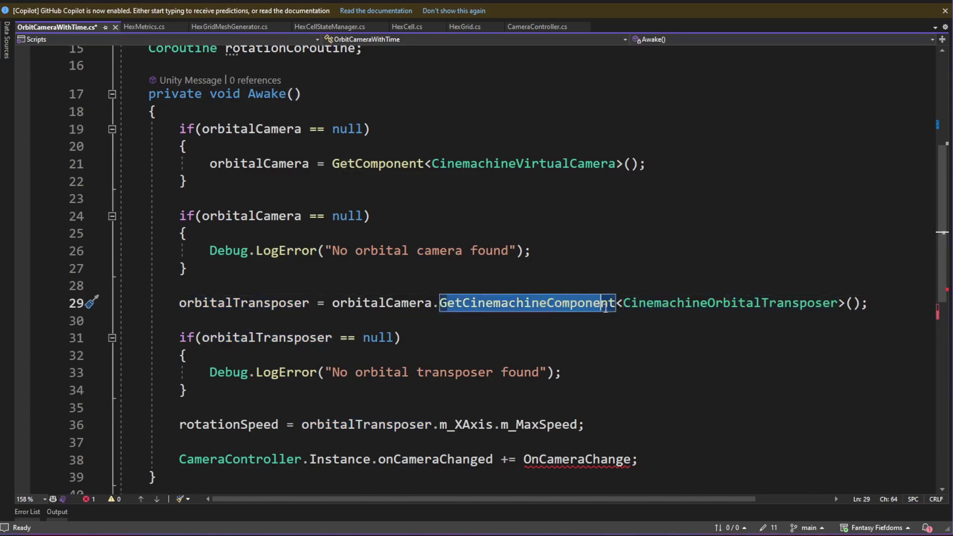
pyautogui.click(651, 331)
pyautogui.scroll(-1, 687, 329)
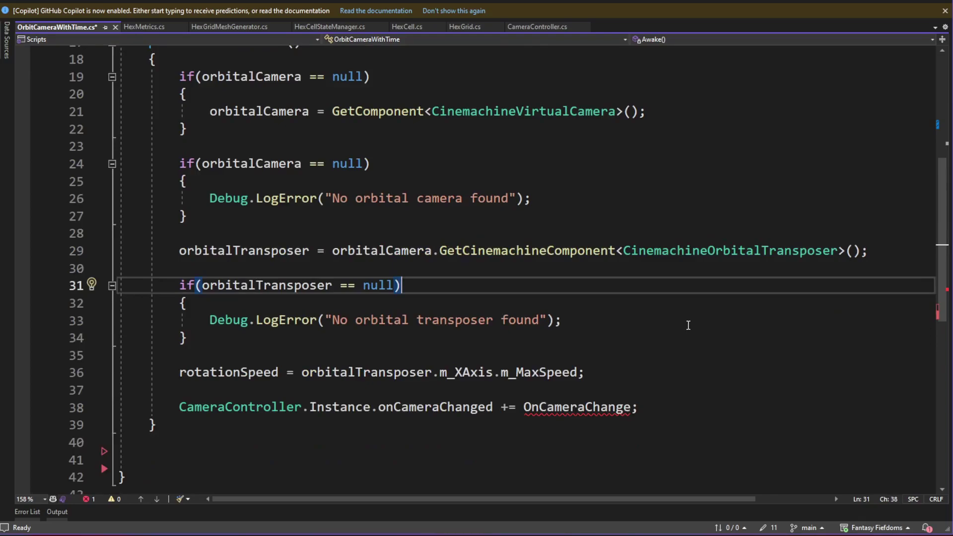
pyautogui.scroll(-1, 685, 326)
pyautogui.moveTo(590, 318); pyautogui.dragTo(301, 320)
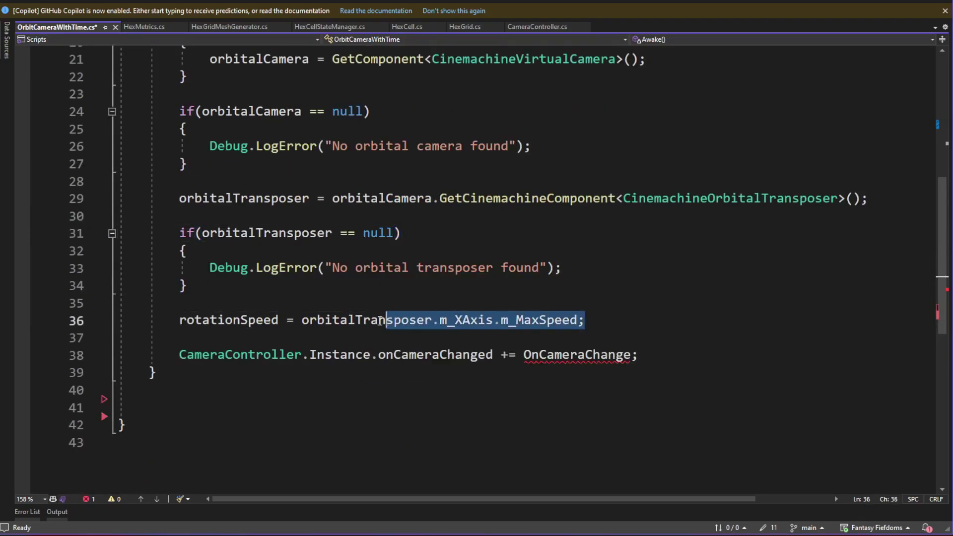
pyautogui.click(696, 324)
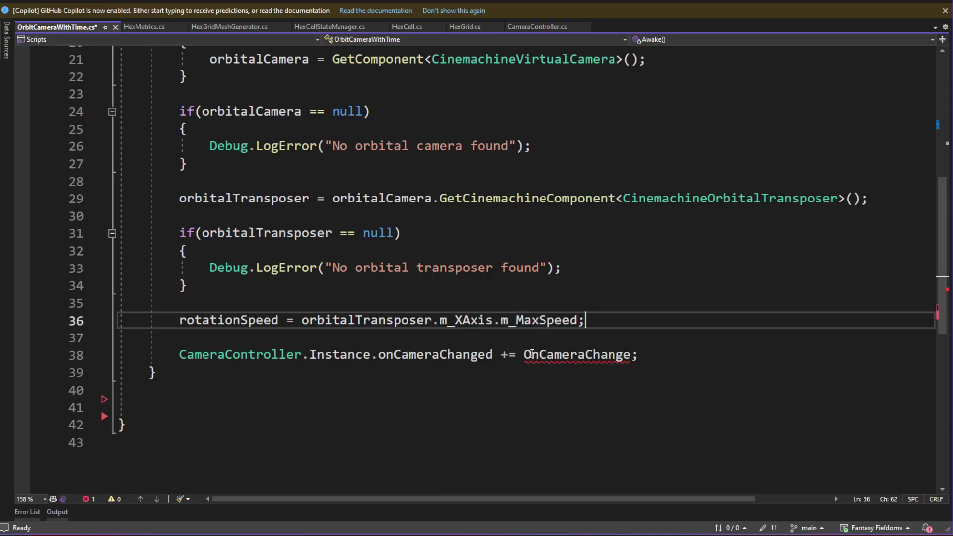
pyautogui.click(666, 354)
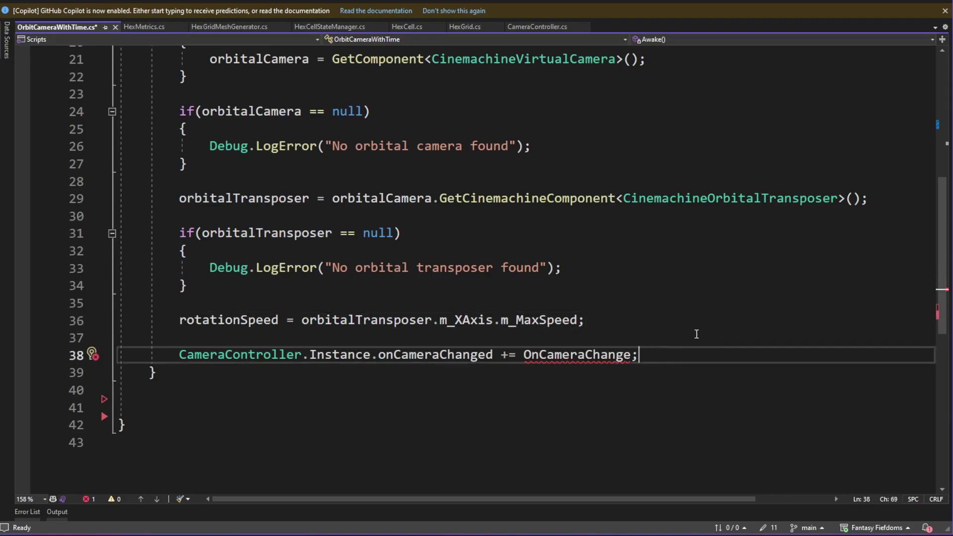
pyautogui.scroll(-1, 700, 328)
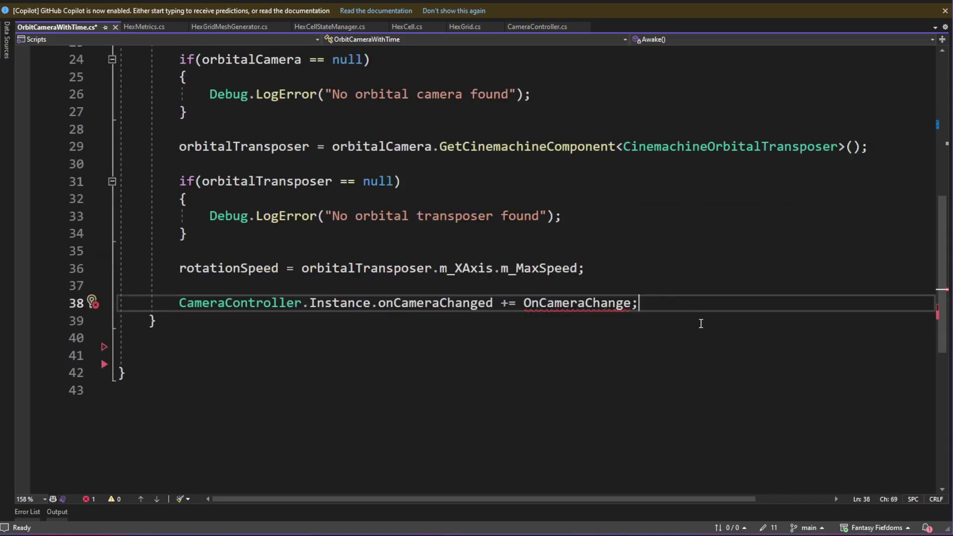
pyautogui.hotkey('ctrl', 'z')
pyautogui.click(703, 336)
pyautogui.scroll(-1, 703, 335)
pyautogui.scroll(-3, 709, 329)
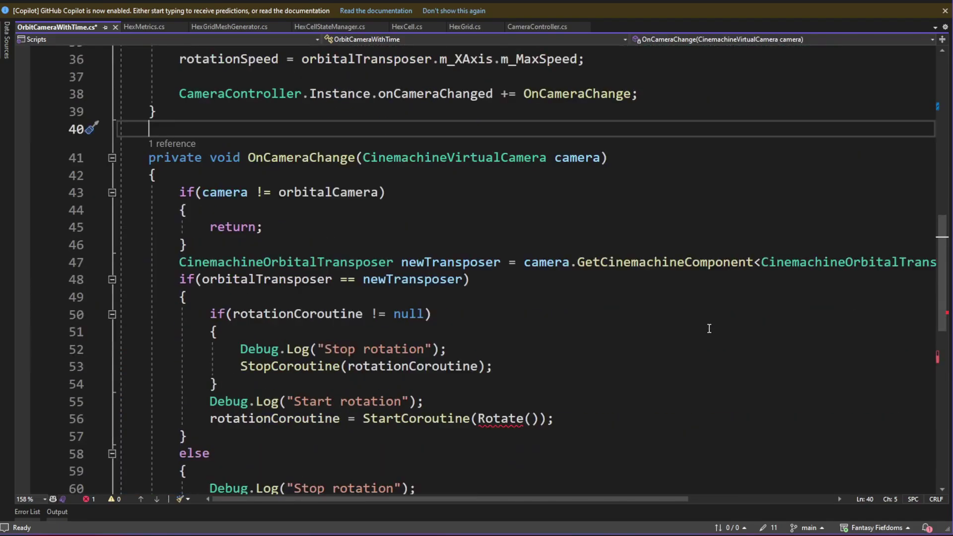
pyautogui.scroll(-1, 709, 329)
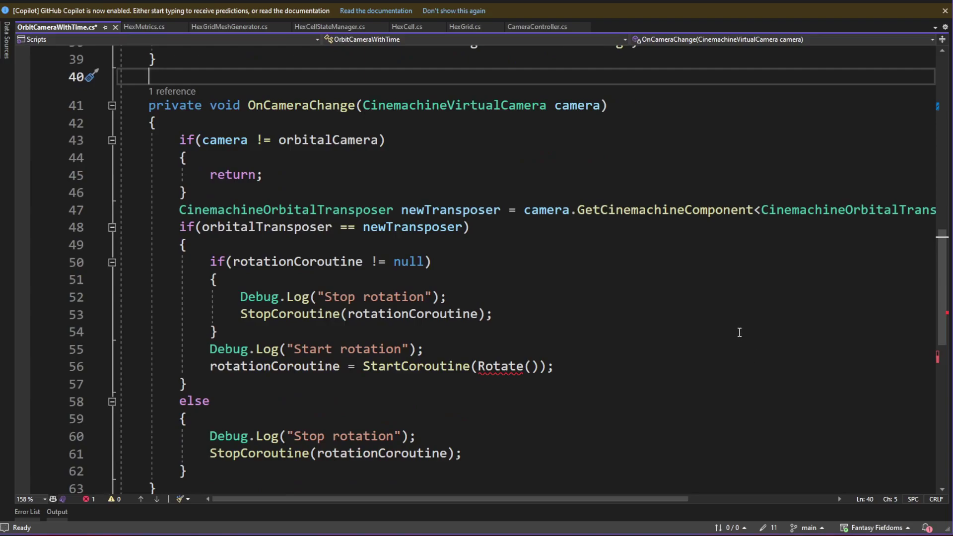
pyautogui.scroll(-2, 741, 344)
pyautogui.scroll(-2, 741, 343)
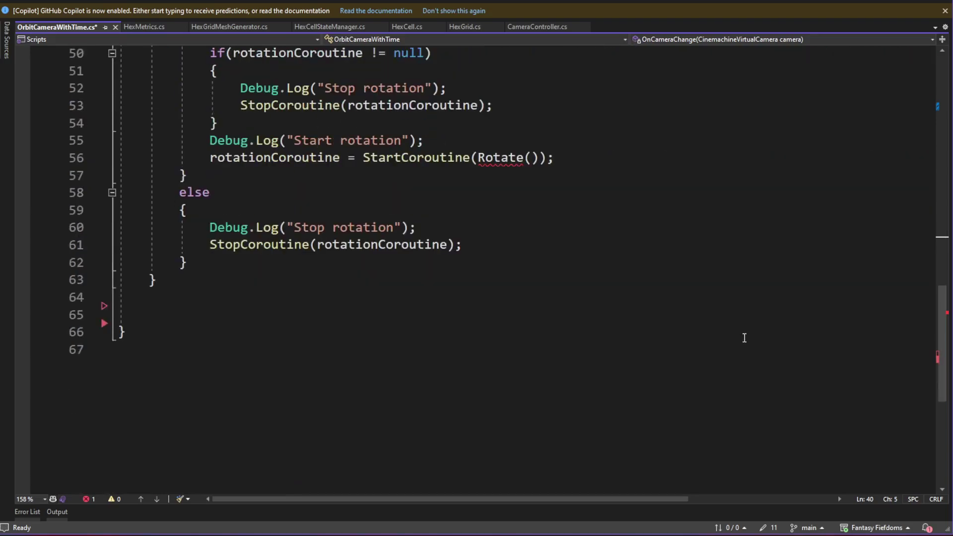
pyautogui.write('public IEnumerator Rotate()     {         while (true)         {             orbitalTransposer.m_XAxis.Value +=  rotationSpeed * Time.deltaTime;             yield return null;         }     }')
pyautogui.click(745, 336)
pyautogui.scroll(-1, 752, 336)
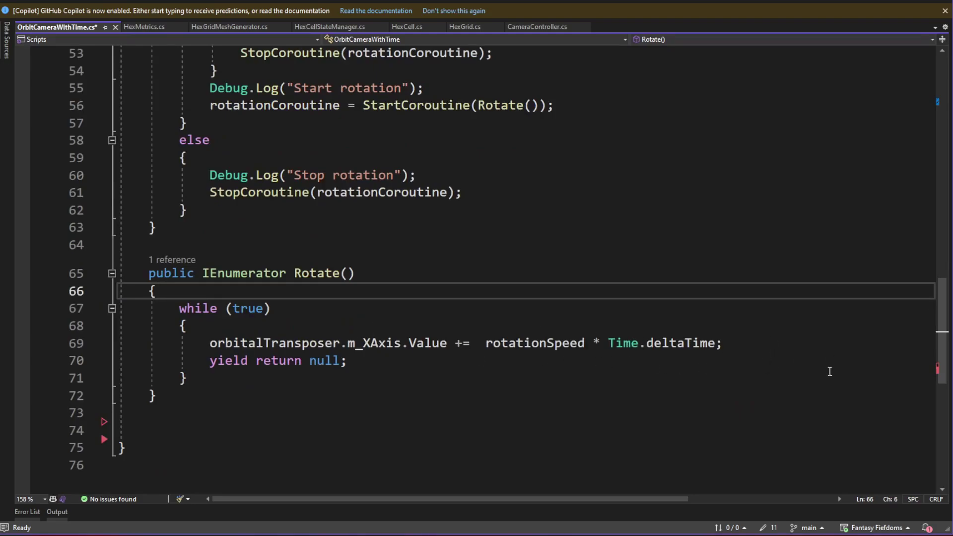
pyautogui.click(586, 412)
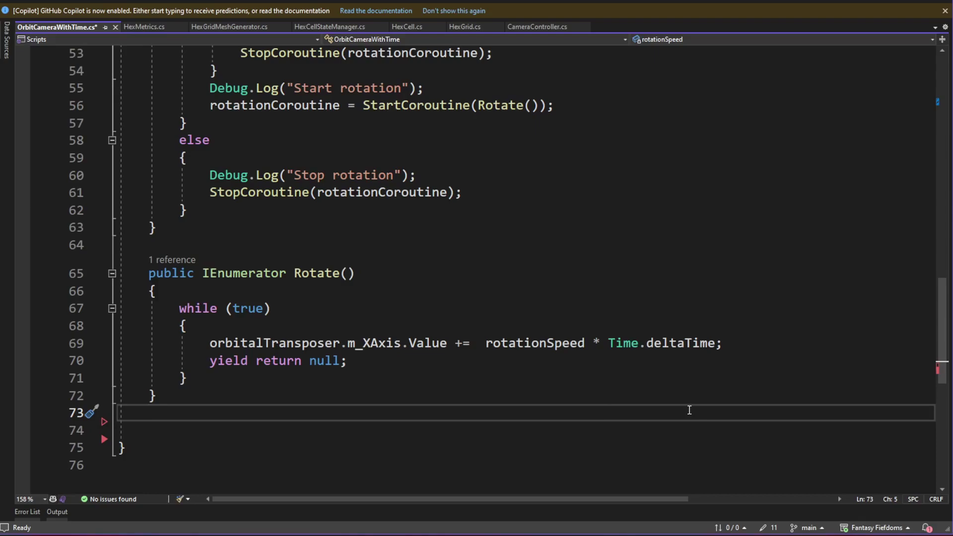
# - Paste the #if UNITY_EDITOR OrbitCameraEditor : Editor class below the coroutine at line 74
pyautogui.hotkey('ctrl', 'v')
pyautogui.scroll(-2, 686, 383)
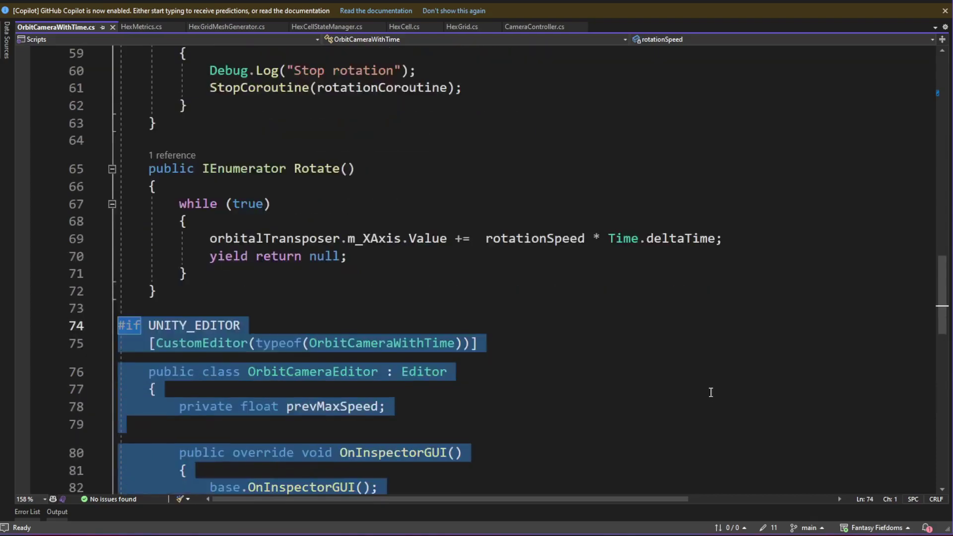
pyautogui.scroll(-1, 713, 390)
pyautogui.scroll(-1, 848, 351)
pyautogui.scroll(-1, 845, 355)
pyautogui.scroll(-1, 844, 359)
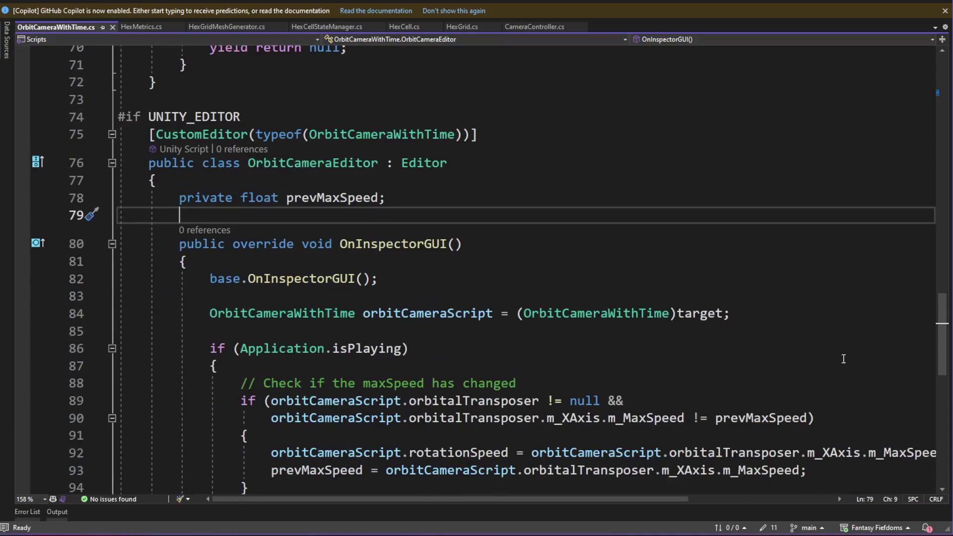
pyautogui.scroll(-1, 844, 360)
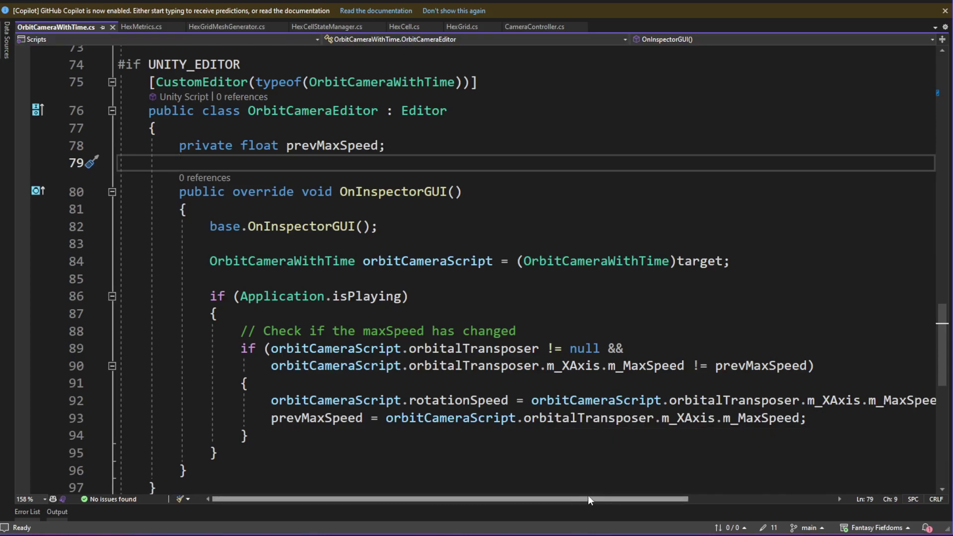
pyautogui.moveTo(589, 499); pyautogui.dragTo(617, 500)
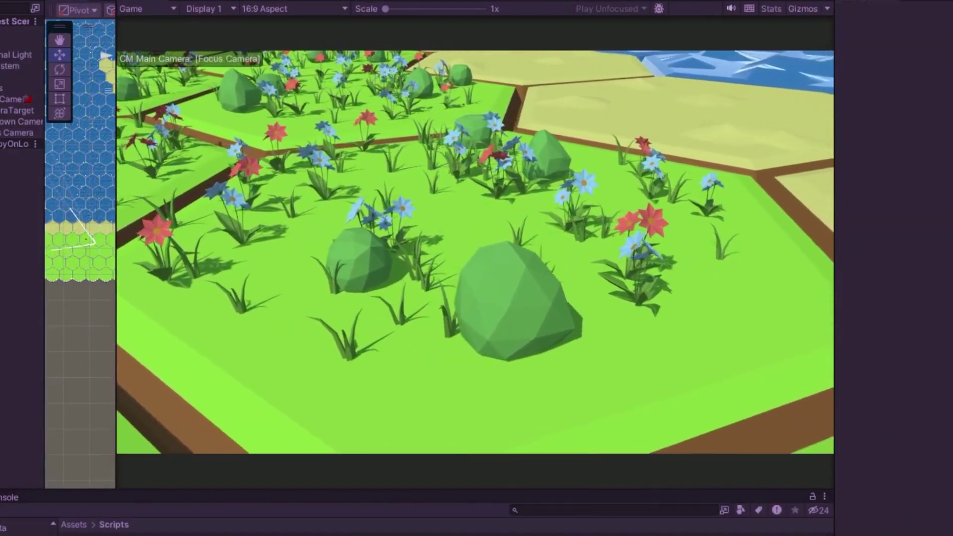
# - Select Focus Camera in the Hierarchy during Play mode to show its Inspector
pyautogui.click(30, 132)
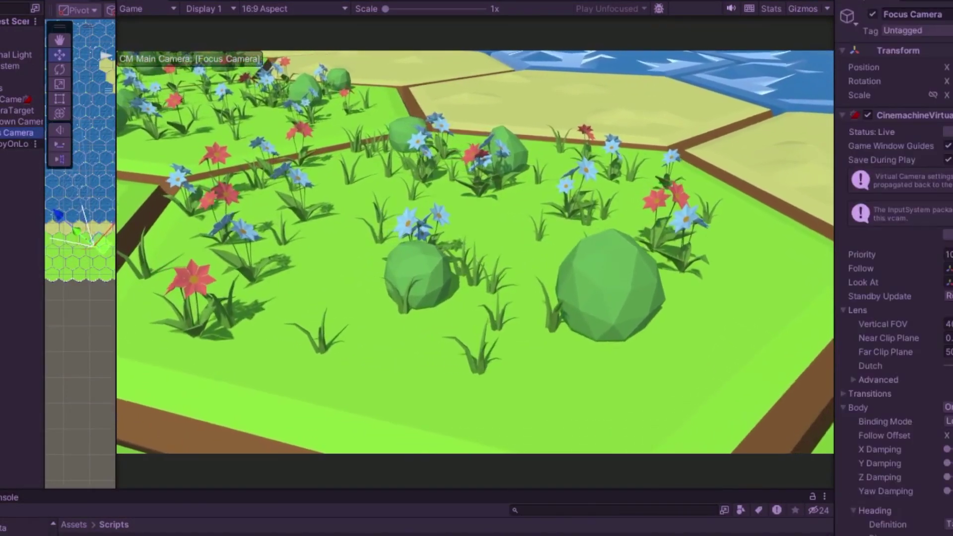
pyautogui.scroll(-4, 894, 298)
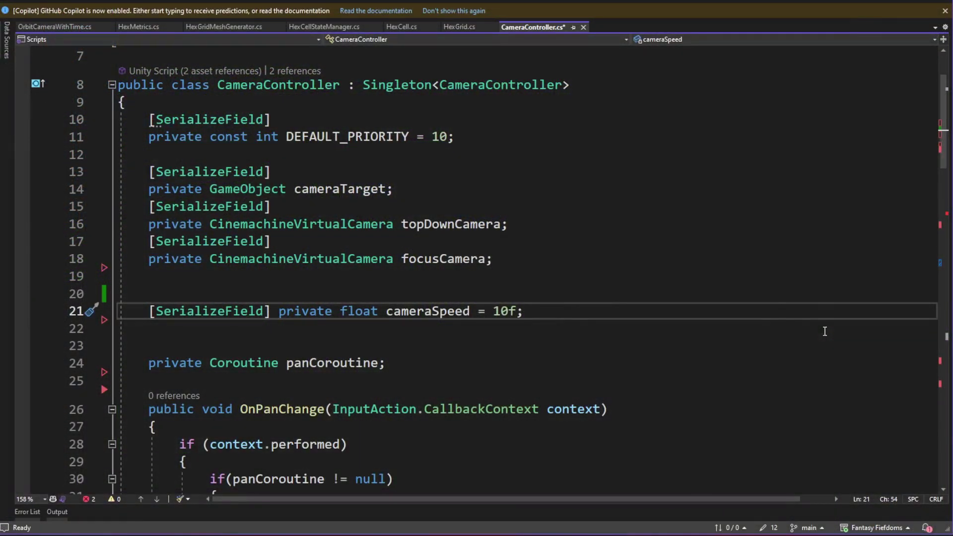
pyautogui.scroll(1, 805, 315)
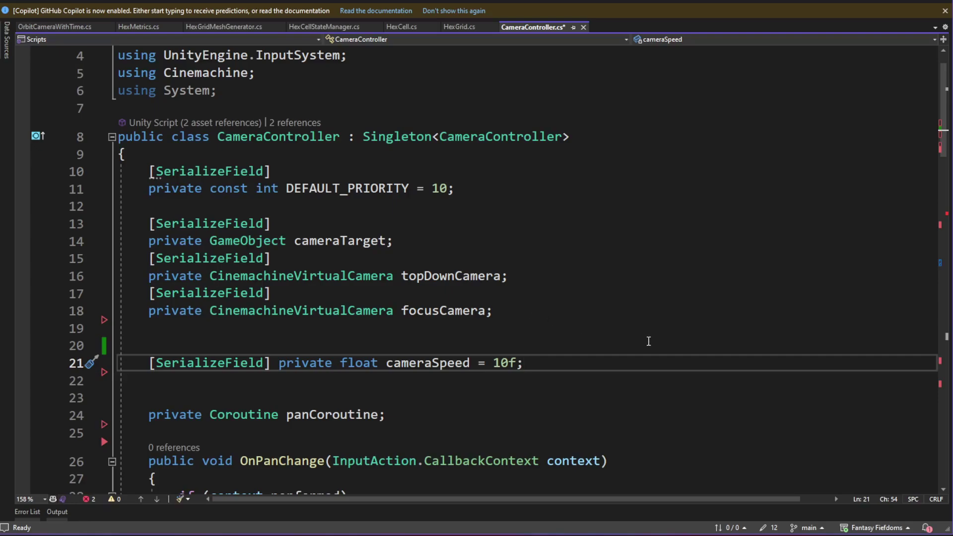
# - Place the caret at the end of the focusCamera field in CameraController.cs
pyautogui.click(616, 322)
pyautogui.click(606, 310)
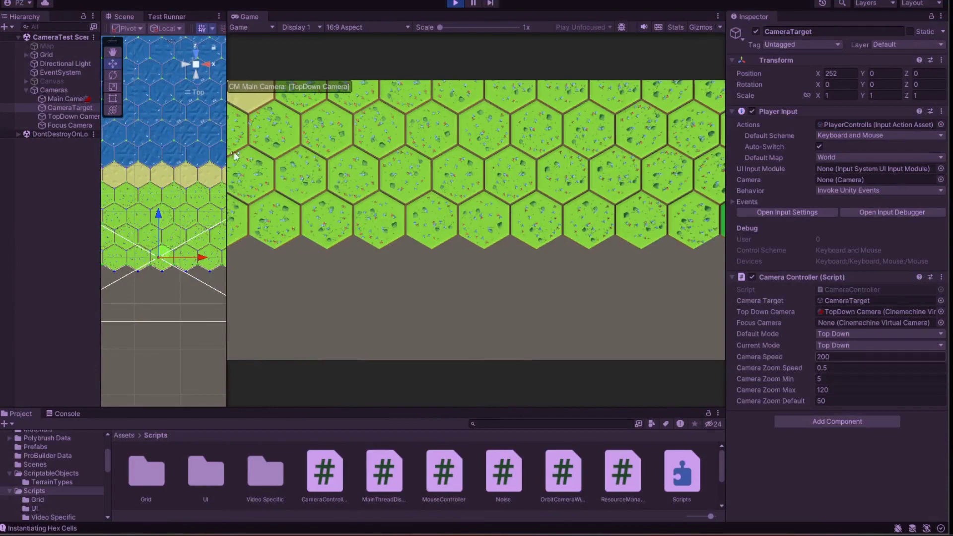
# - Widen the TopDown Camera's Vertical FOV, then lower CameraTarget's Position Y to zoom in
pyautogui.click(71, 117)
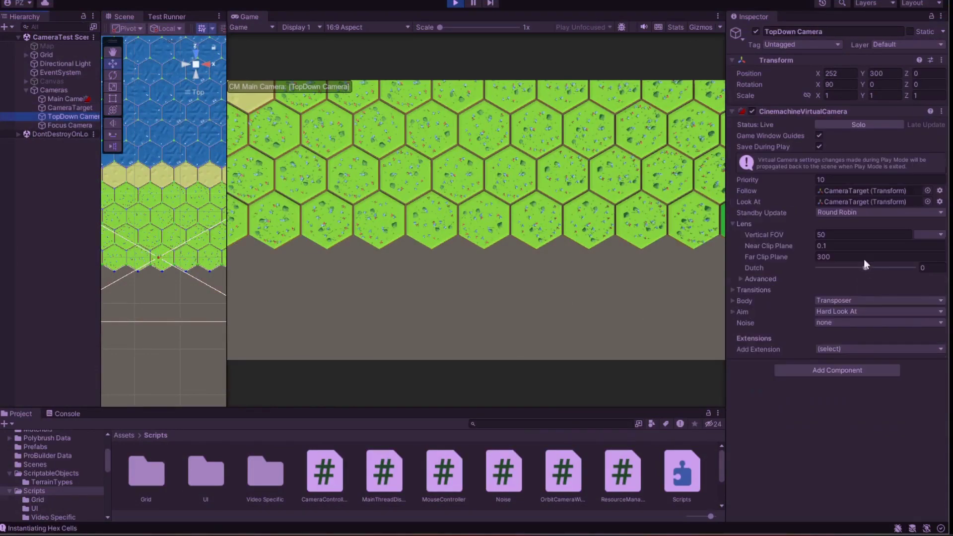
pyautogui.moveTo(766, 233)
pyautogui.mouseDown()
pyautogui.moveTo(129, 296)
pyautogui.moveTo(952, 292)
pyautogui.mouseUp()
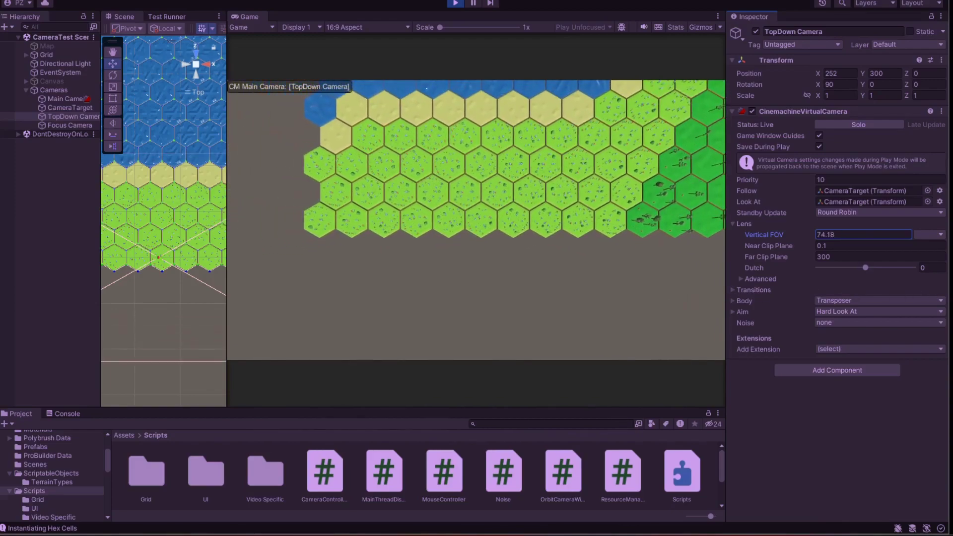
pyautogui.click(66, 109)
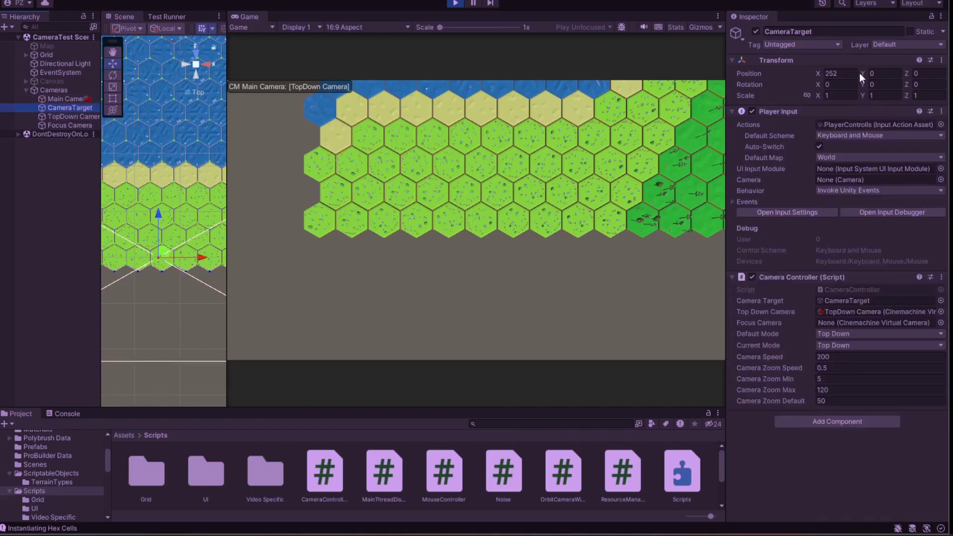
pyautogui.moveTo(862, 73)
pyautogui.mouseDown()
pyautogui.moveTo(198, 128)
pyautogui.moveTo(555, 116)
pyautogui.mouseUp()
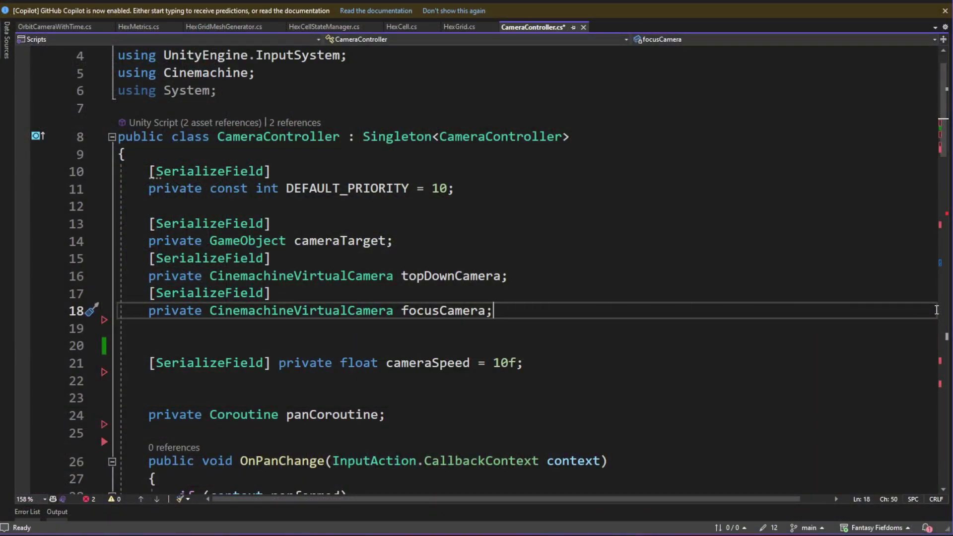
# - Add cameraZoomSpeed, Min, Max and Default floats, zoomCoroutine, and the onCameraChanged event
pyautogui.click(585, 417)
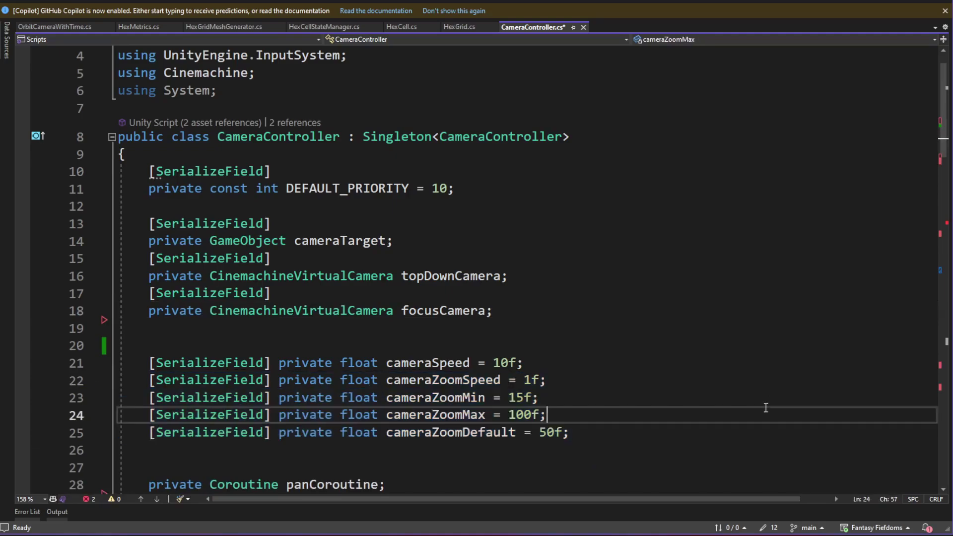
pyautogui.click(580, 401)
pyautogui.scroll(-1, 630, 405)
pyautogui.scroll(-1, 629, 359)
pyautogui.click(626, 328)
pyautogui.scroll(-1, 692, 321)
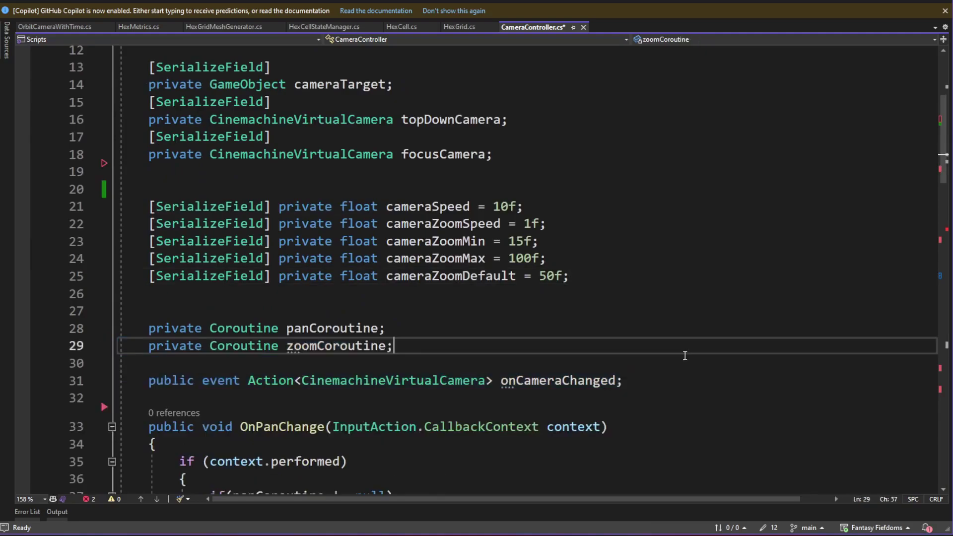
pyautogui.scroll(-1, 685, 350)
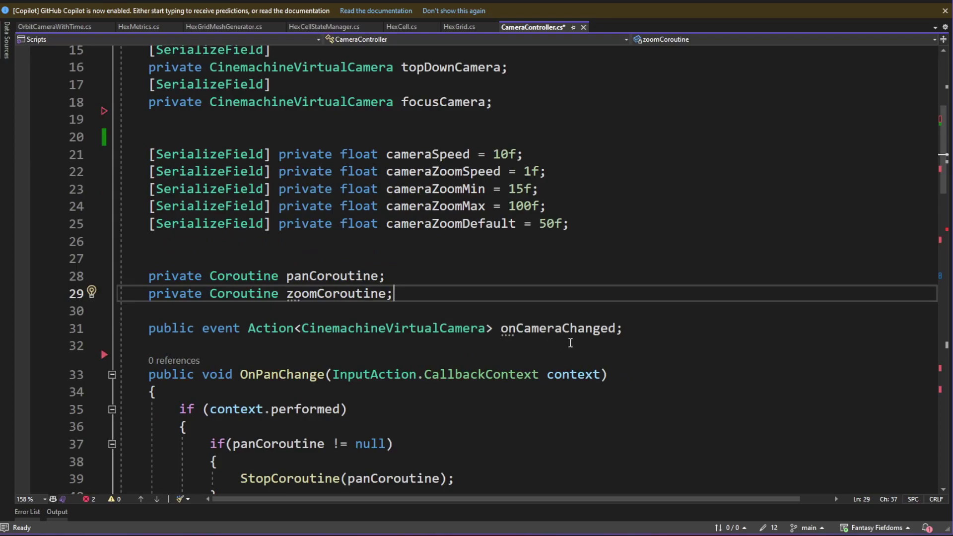
pyautogui.click(650, 332)
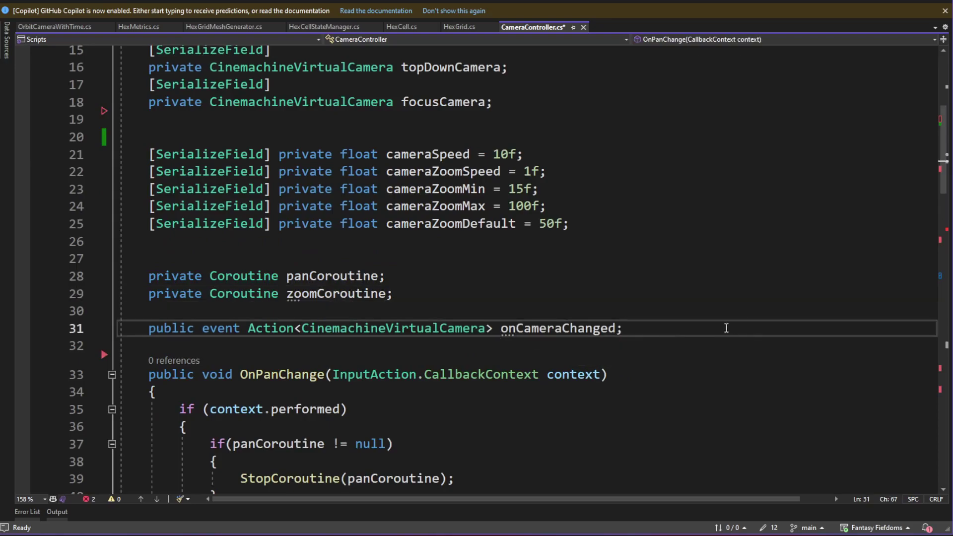
pyautogui.scroll(-1, 724, 327)
# - Append the CameraMode enum with TopDown and Focus at the end of CameraController
pyautogui.hotkey('ctrl', 'End')
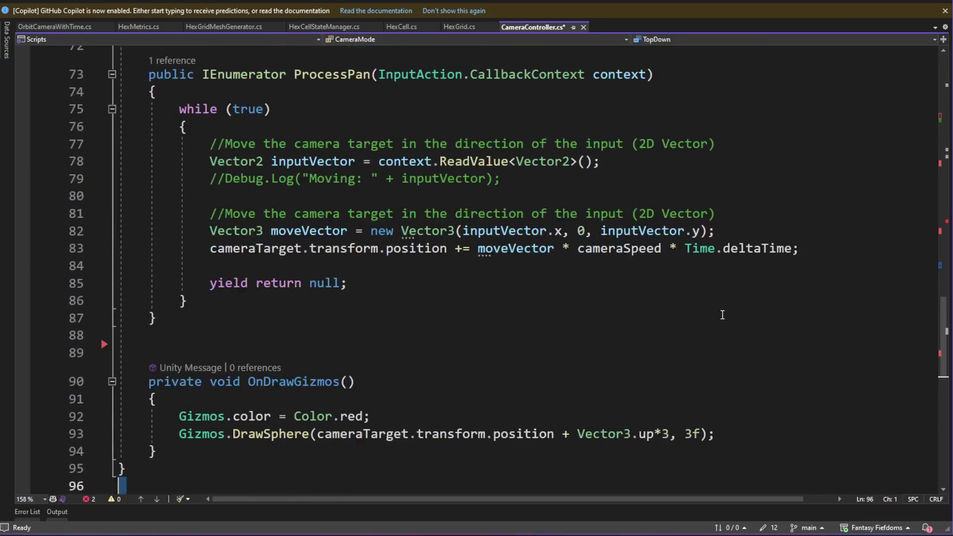
pyautogui.hotkey('ctrl', 'v')
pyautogui.click(335, 408)
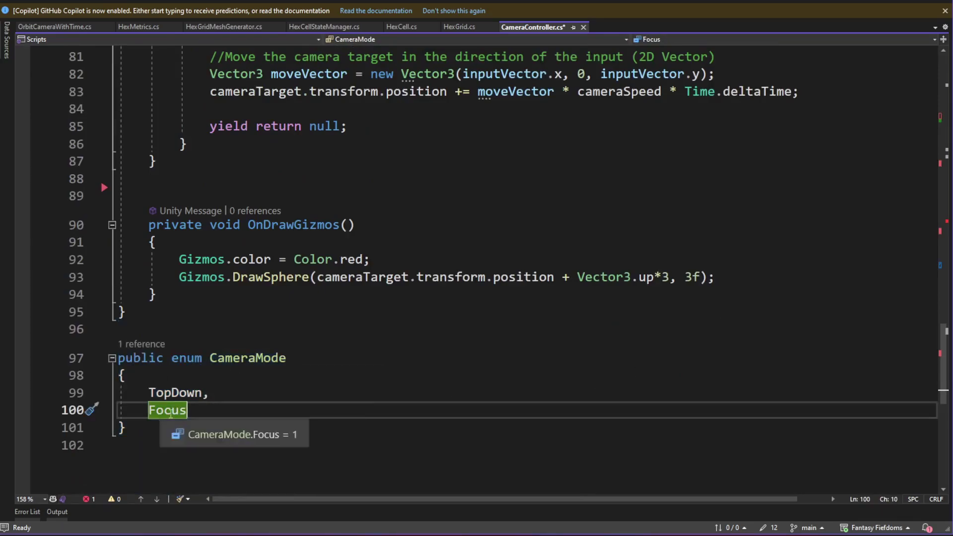
pyautogui.scroll(13, 719, 328)
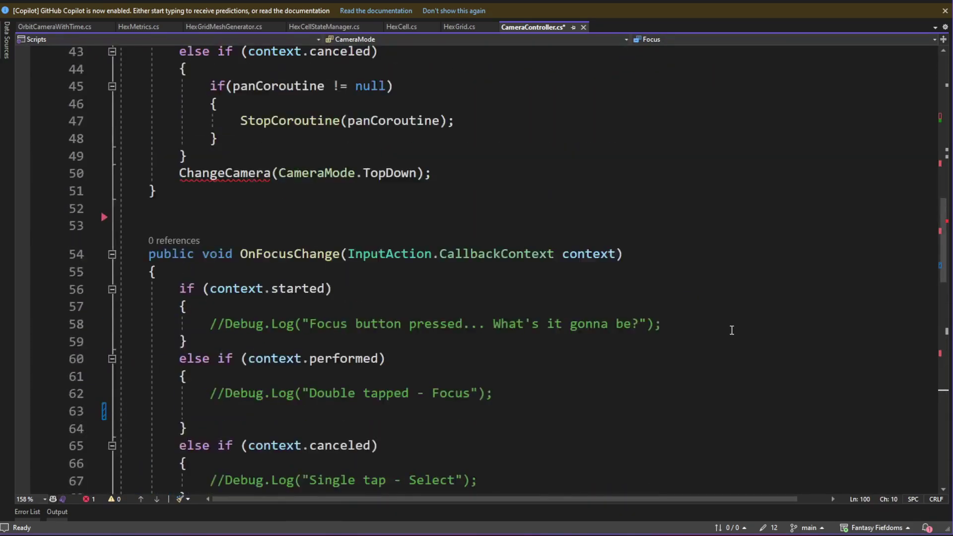
pyautogui.scroll(7, 726, 332)
pyautogui.scroll(2, 731, 335)
pyautogui.scroll(3, 730, 337)
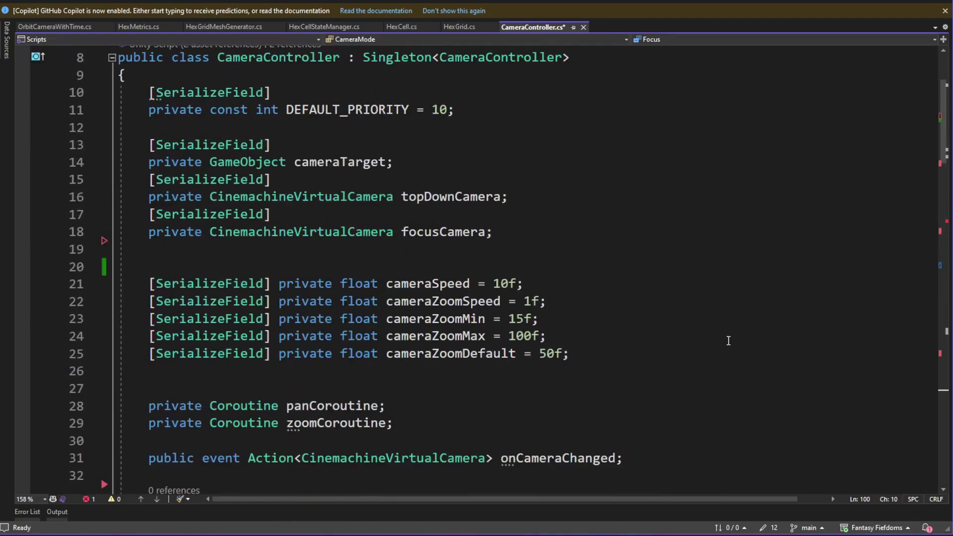
# - Add serialized defaultMode (TopDown) and currentMode fields above the speed fields
pyautogui.hotkey('ctrl', 'z')
pyautogui.click(729, 339)
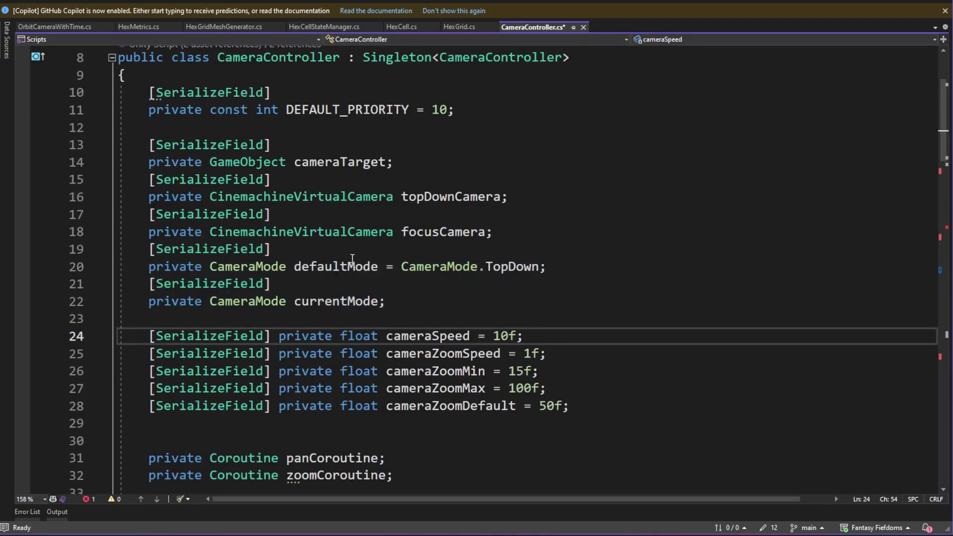
pyautogui.click(766, 359)
pyautogui.scroll(-1, 763, 356)
pyautogui.scroll(-1, 760, 353)
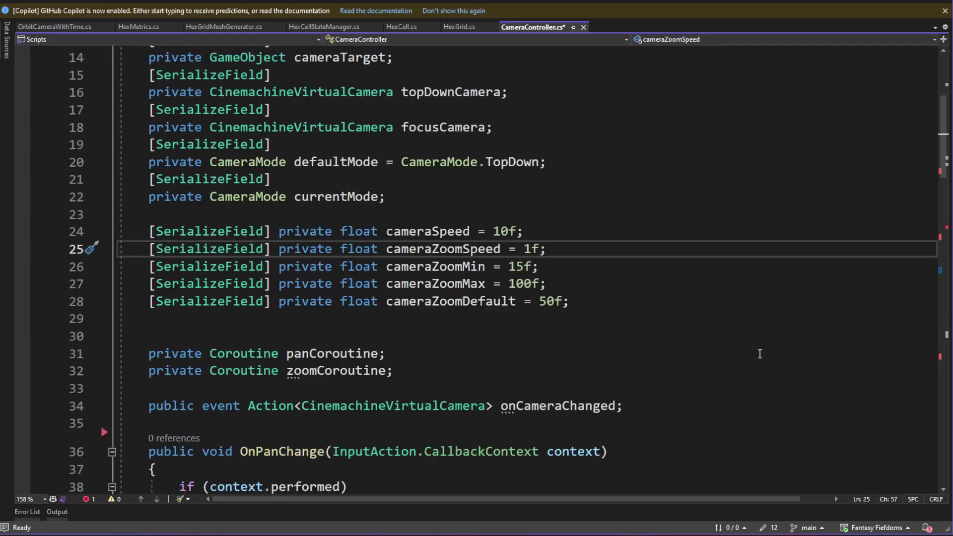
pyautogui.scroll(2, 760, 354)
pyautogui.scroll(1, 760, 352)
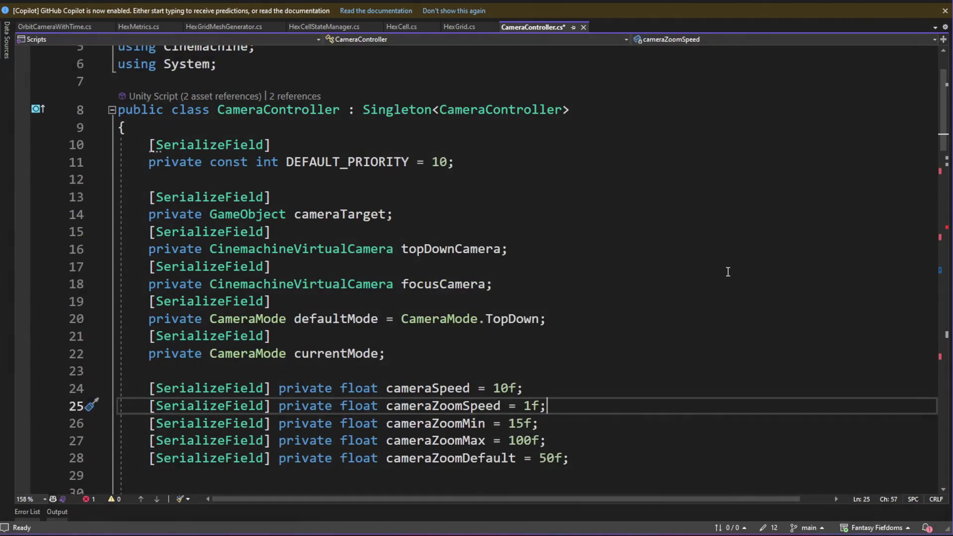
pyautogui.scroll(-3, 732, 264)
# - Add the OnZoomChanged handler, and make OnFocusChange's double tap call ChangeCamera(CameraMode.Focus)
pyautogui.press('Down')
pyautogui.press('Down')
pyautogui.press('Down')
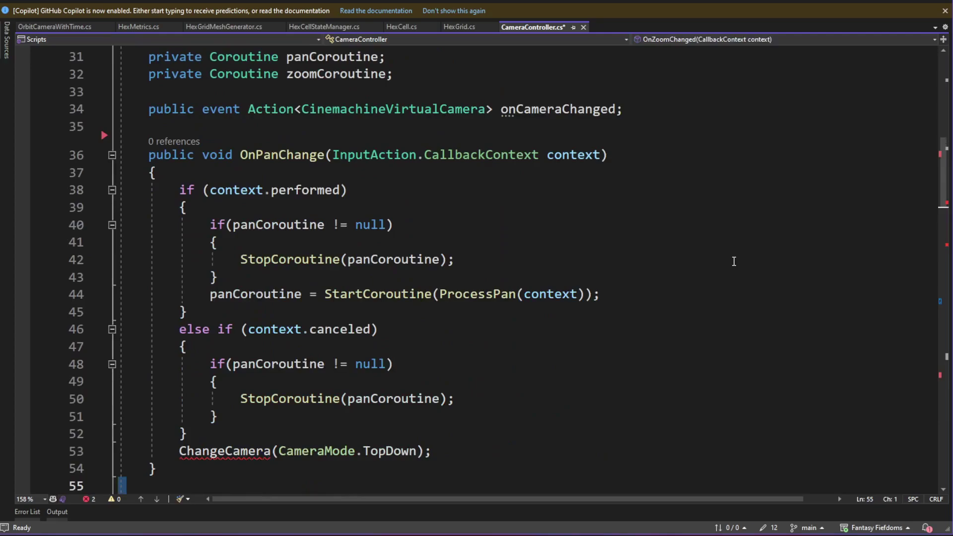
pyautogui.hotkey('shift', 'Down')
pyautogui.hotkey('shift', 'Down')
pyautogui.hotkey('shift', 'Down')
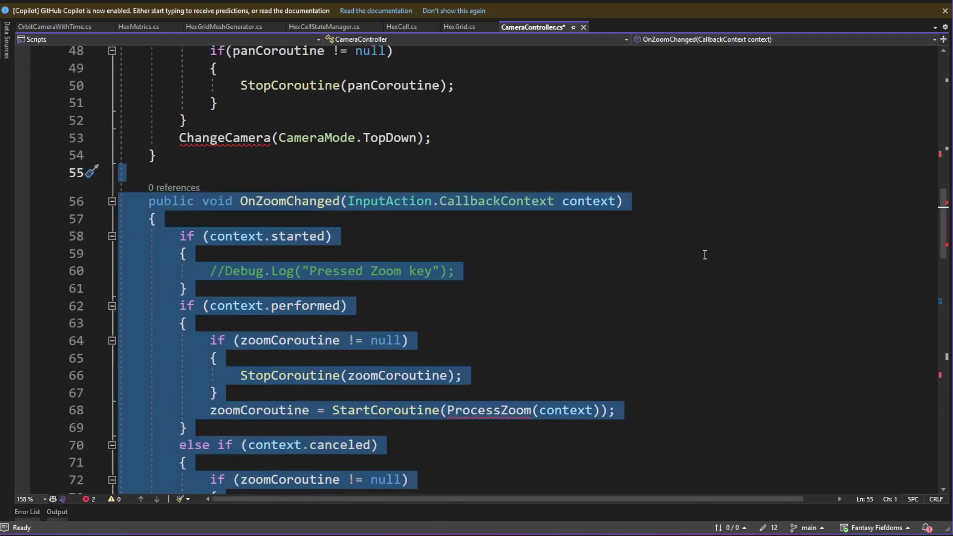
pyautogui.click(704, 255)
pyautogui.scroll(-1, 705, 255)
pyautogui.scroll(-1, 705, 255)
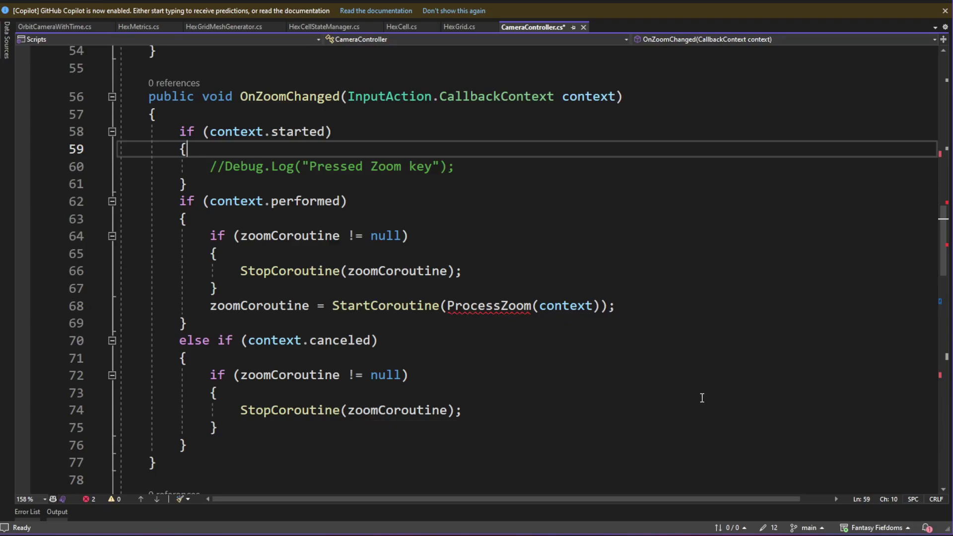
pyautogui.hotkey('ctrl', 'z')
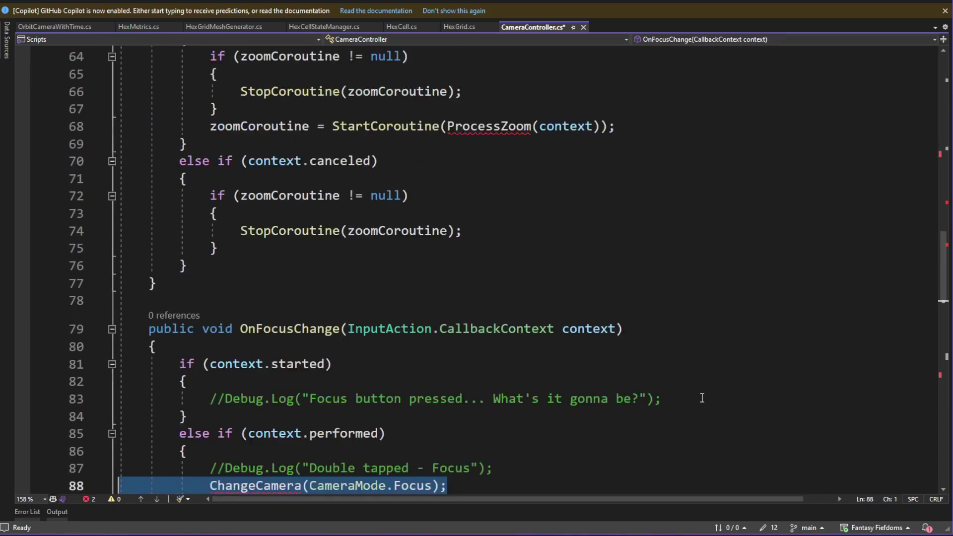
pyautogui.scroll(-1, 701, 388)
pyautogui.scroll(-1, 693, 378)
pyautogui.scroll(-1, 499, 376)
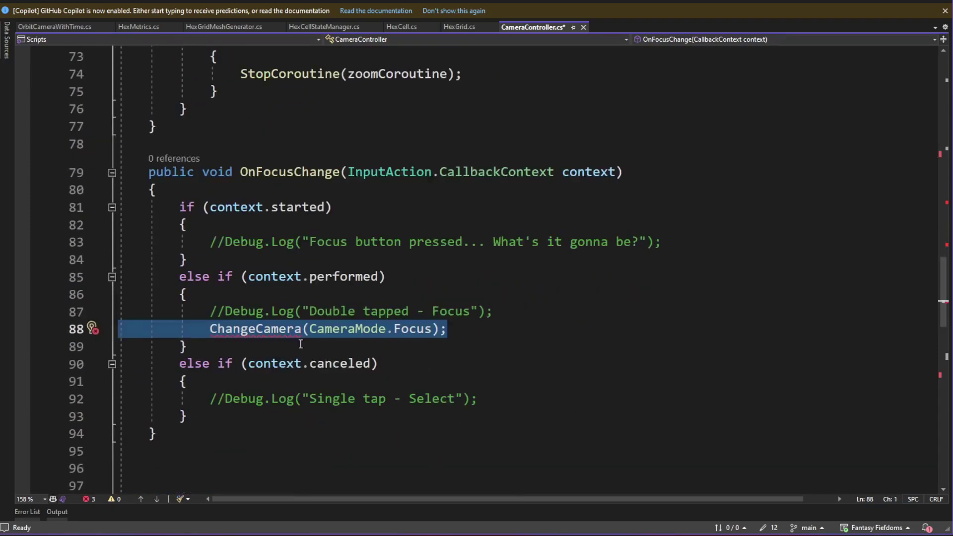
pyautogui.click(273, 329)
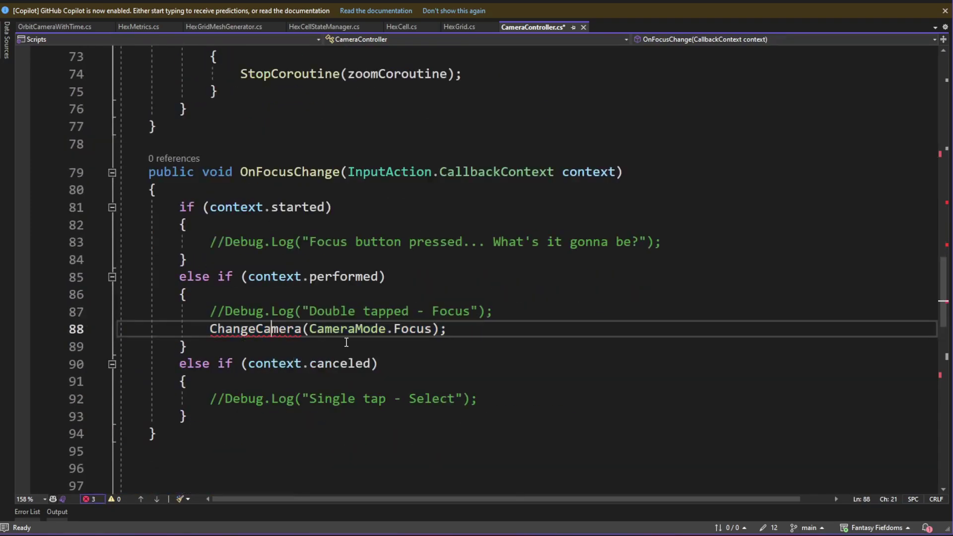
# - Append the ProcessZoom coroutine, which reads zoom input, to the end of the script
pyautogui.click(656, 335)
pyautogui.hotkey('ctrl', 'End')
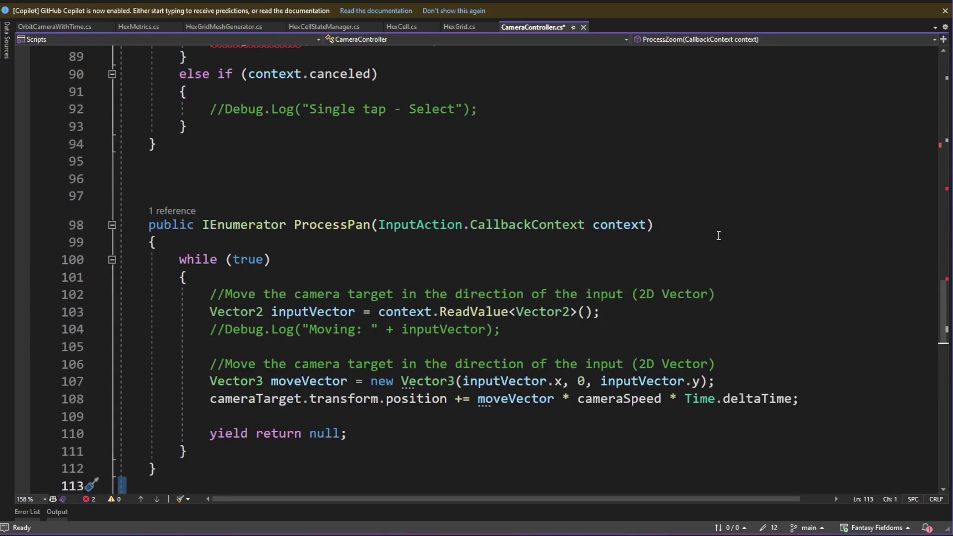
pyautogui.hotkey('ctrl', 'v')
pyautogui.press('Down')
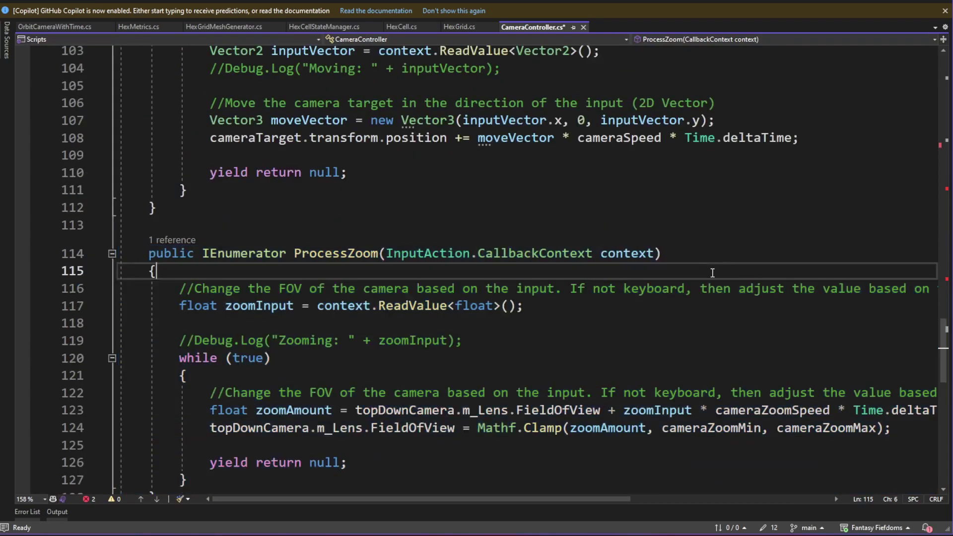
pyautogui.press('Down')
pyautogui.scroll(-1, 713, 273)
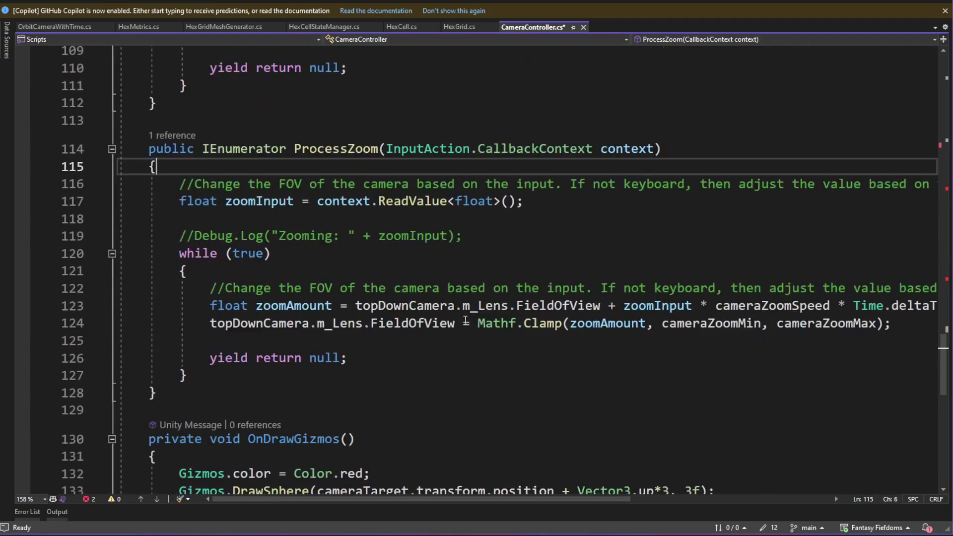
pyautogui.click(479, 202)
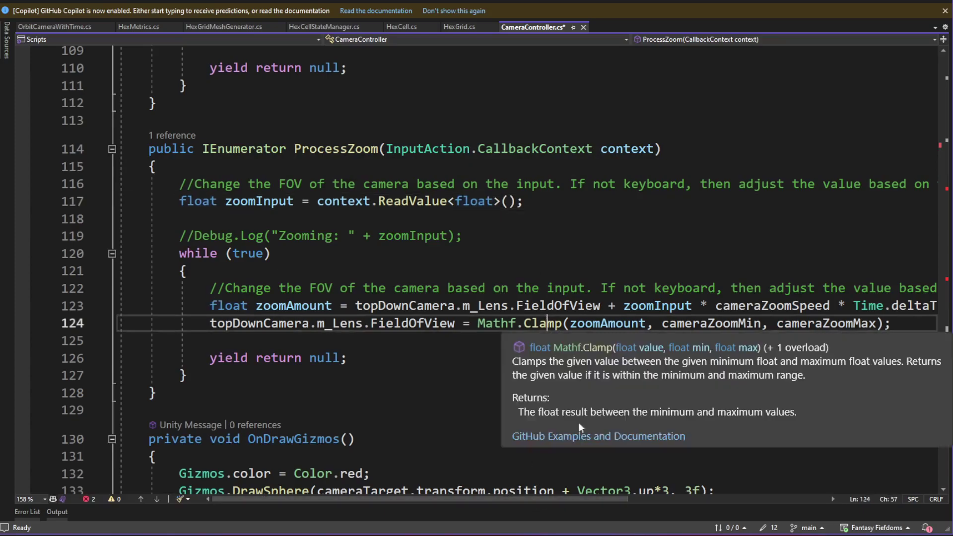
# - Check ProcessZoom's field-of-view clamp and add the ChangeCamera method above OnPanChange
pyautogui.click(555, 327)
pyautogui.moveTo(588, 500)
pyautogui.mouseDown()
pyautogui.moveTo(631, 502)
pyautogui.moveTo(585, 500)
pyautogui.mouseUp()
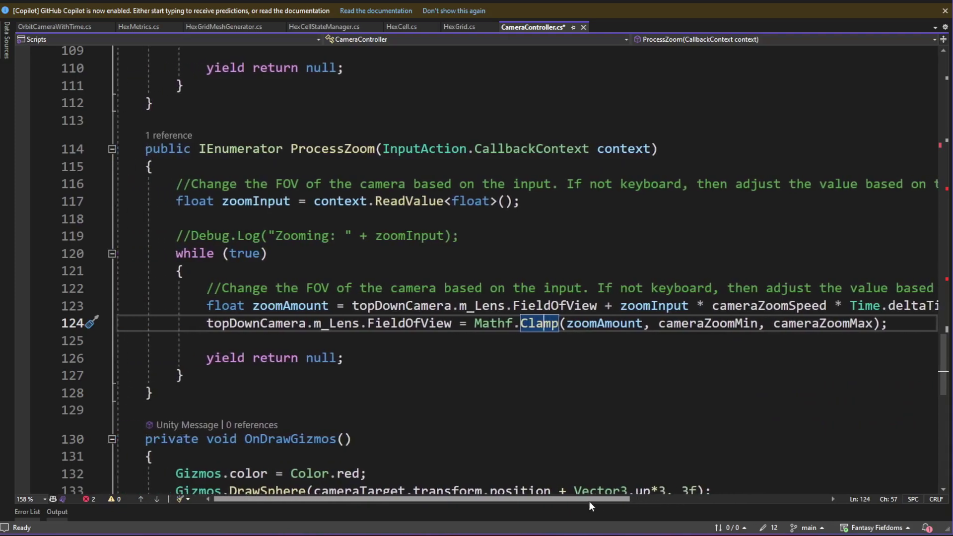
pyautogui.click(649, 371)
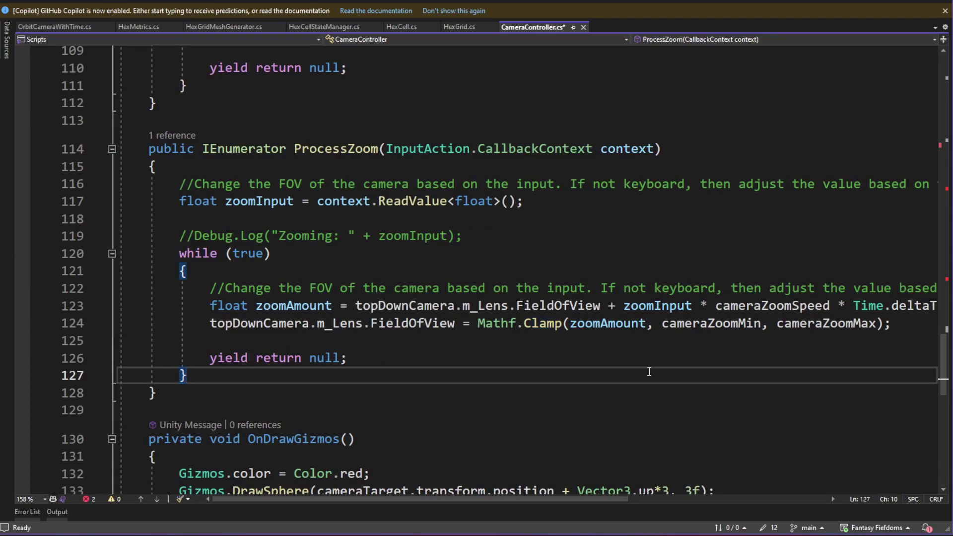
pyautogui.hotkey('ctrl', 'z')
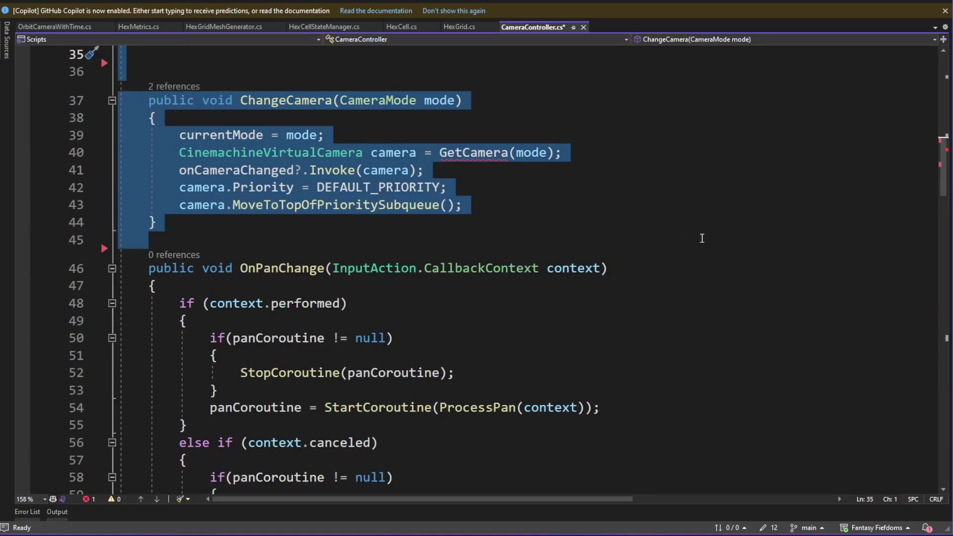
# - Add the GetCamera method that returns the TopDown or Focus camera for a mode
pyautogui.click(702, 239)
pyautogui.scroll(1, 593, 201)
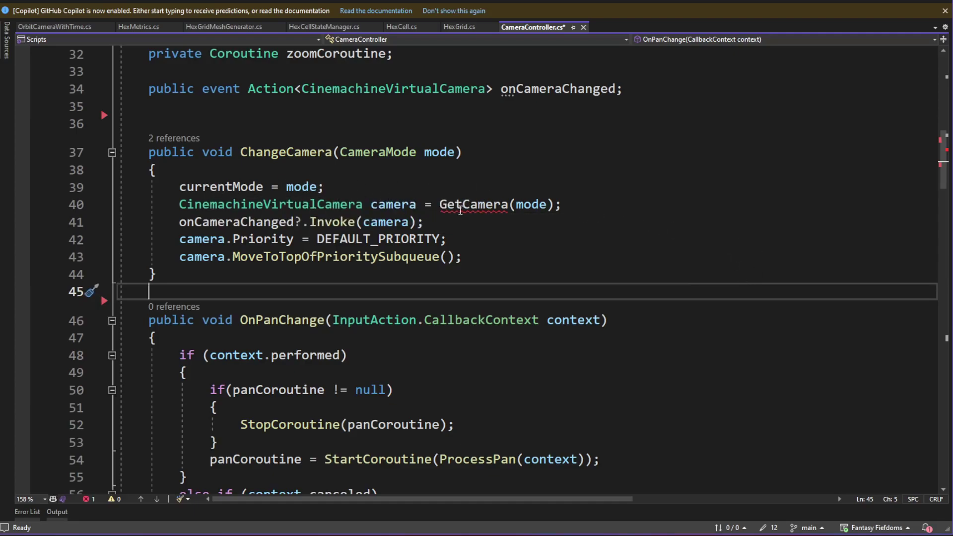
pyautogui.moveTo(474, 153)
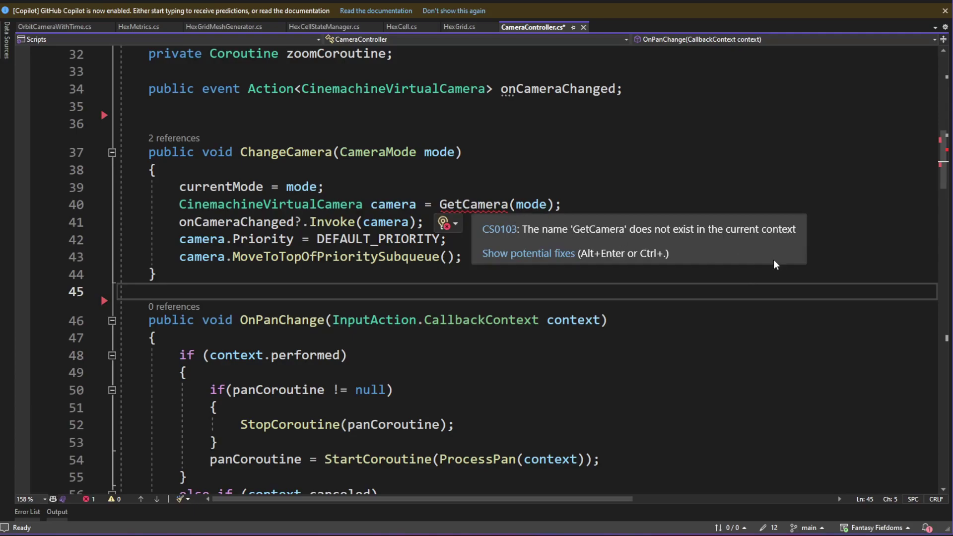
pyautogui.hotkey('ctrl', 'v')
pyautogui.click(646, 383)
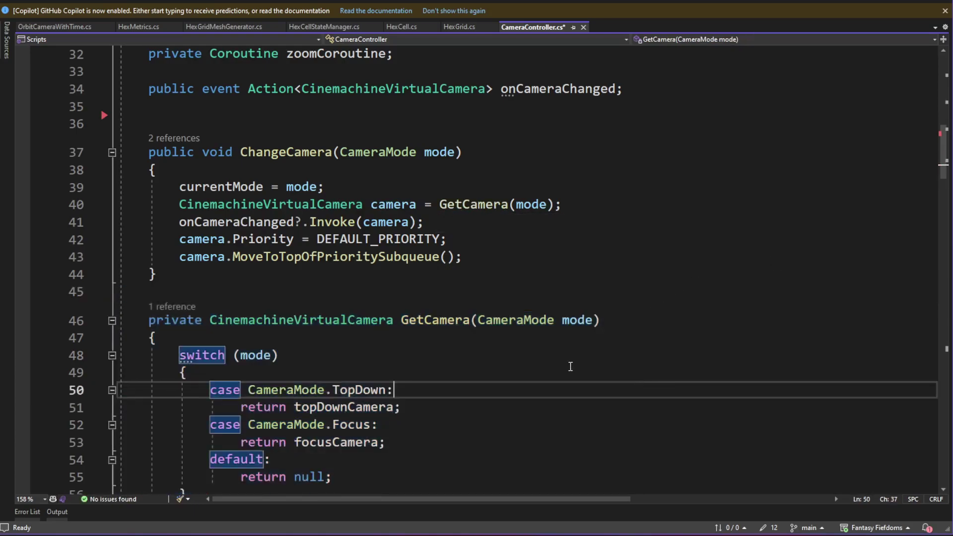
pyautogui.scroll(-2, 551, 358)
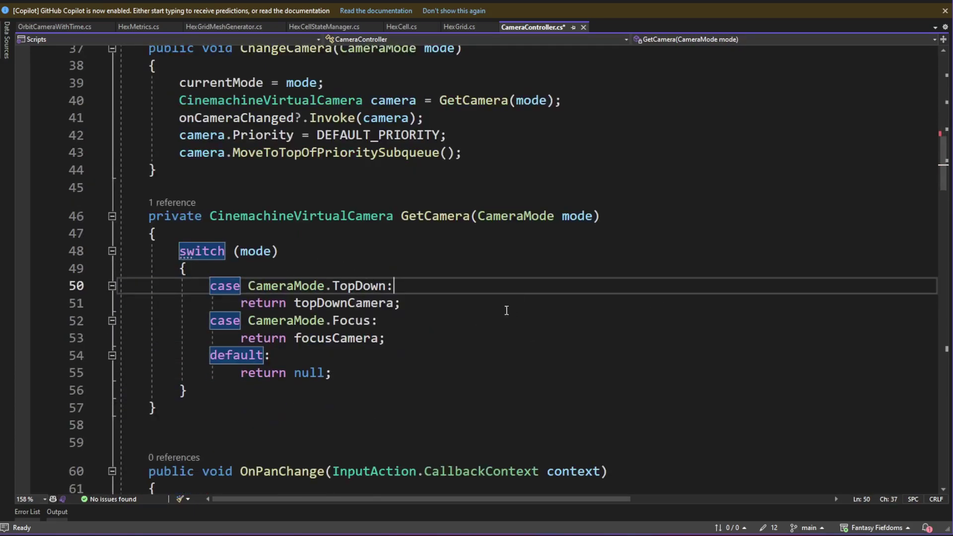
# - Review ChangeCamera's event and priority calls, add Start applying default zoom and defaultMode, and save
pyautogui.click(421, 117)
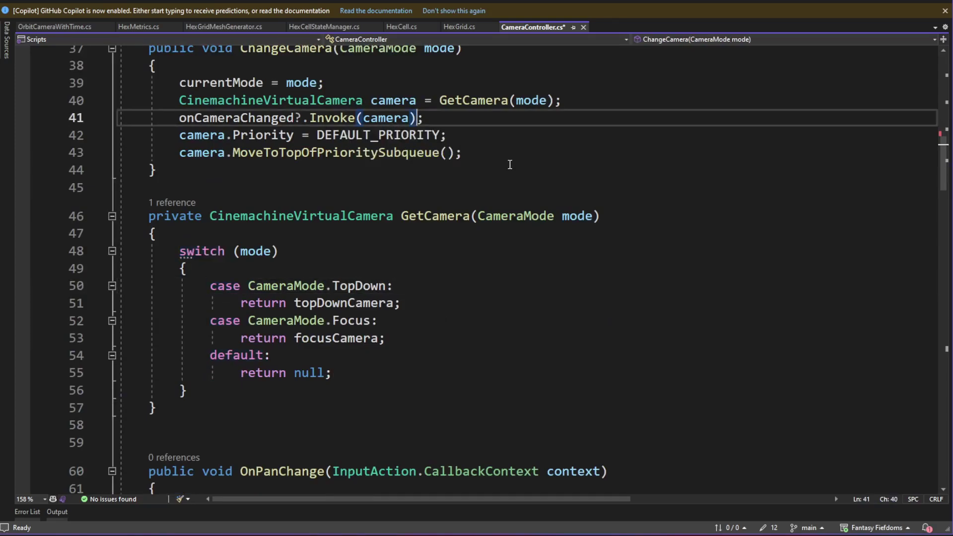
pyautogui.click(463, 138)
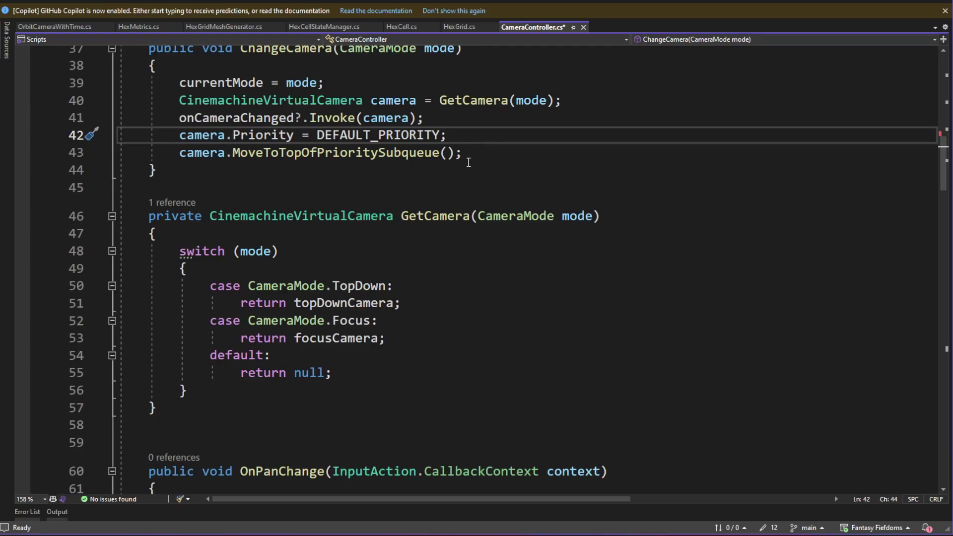
pyautogui.click(471, 155)
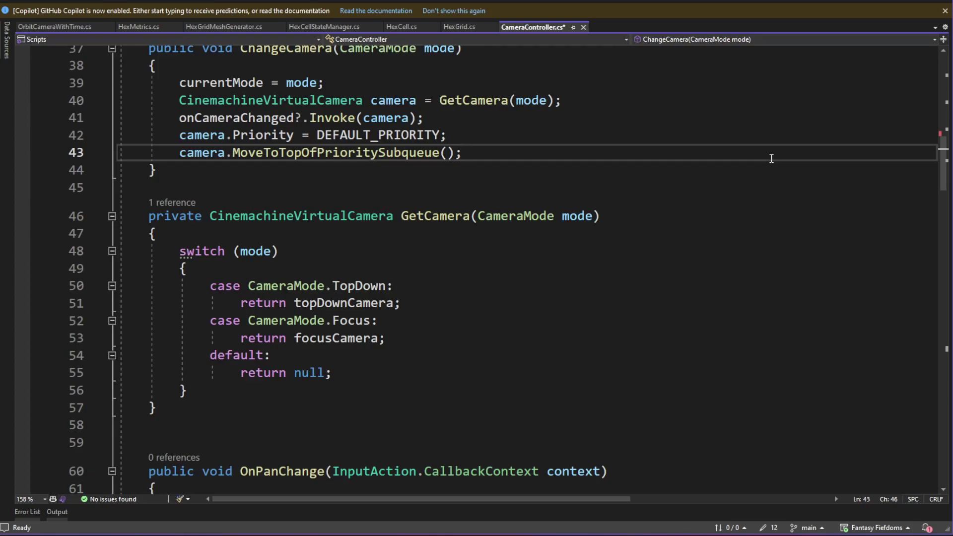
pyautogui.hotkey('ctrl', 'z')
# - Assign the scene's Focus Camera to the Camera Controller's Focus Camera field
pyautogui.click(686, 201)
pyautogui.scroll(1, 608, 192)
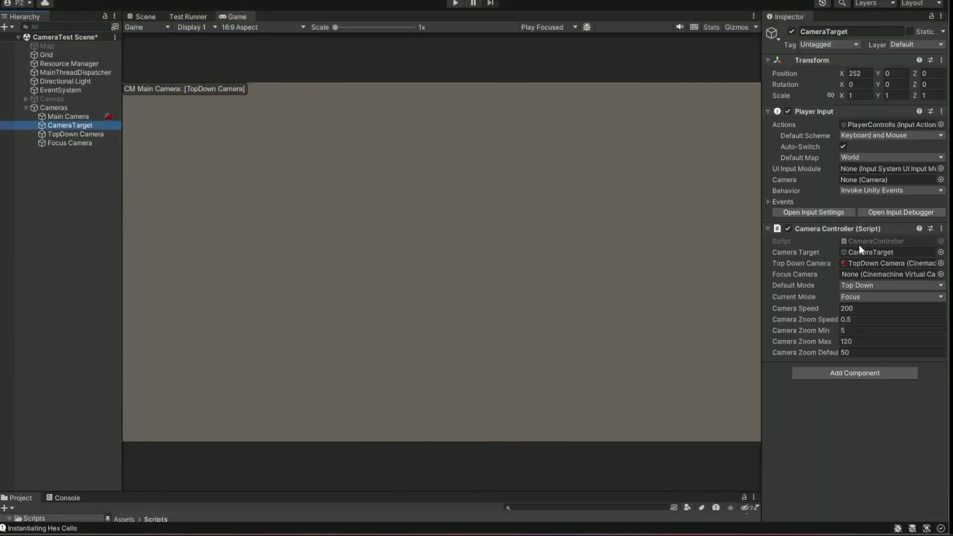
pyautogui.click(941, 274)
pyautogui.click(560, 215)
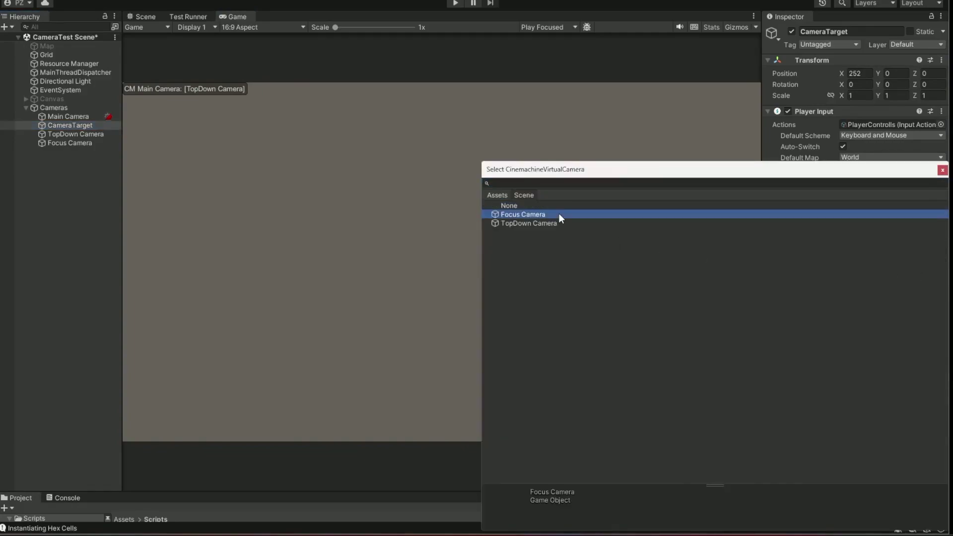
pyautogui.click(943, 170)
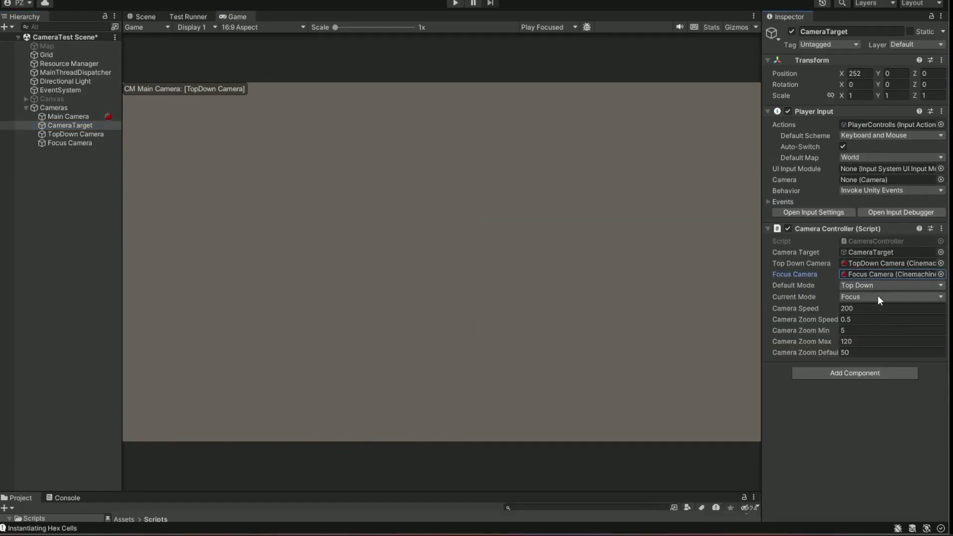
# - In Play mode, pan with W and D, double-tap into Focus view, orbit with E, then return to TopDown
pyautogui.click(456, 3)
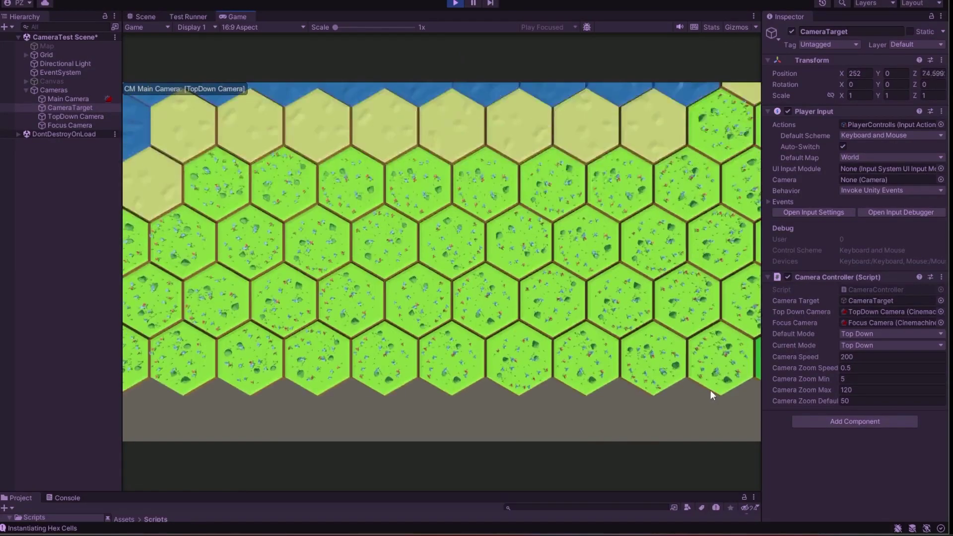
pyautogui.press('w')
pyautogui.press('d')
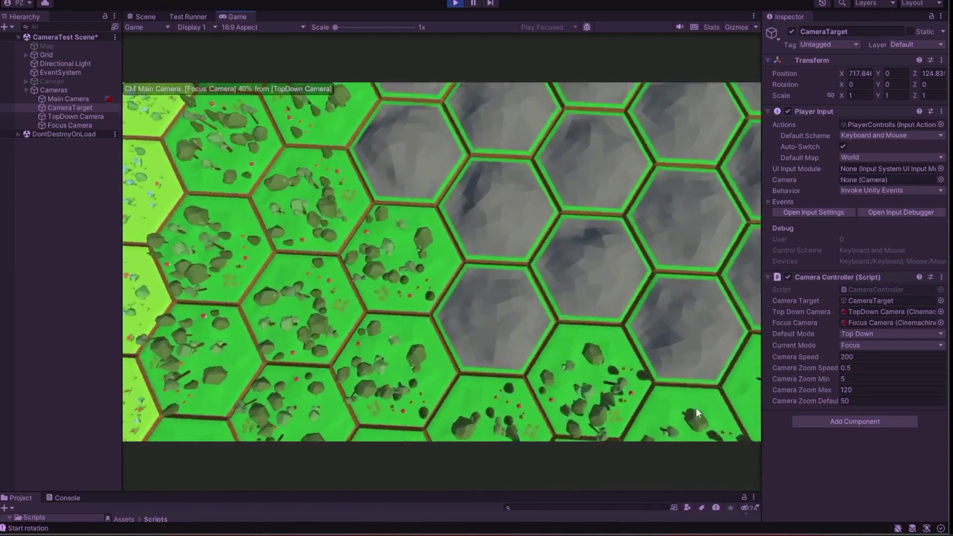
pyautogui.click(696, 411)
pyautogui.press('e')
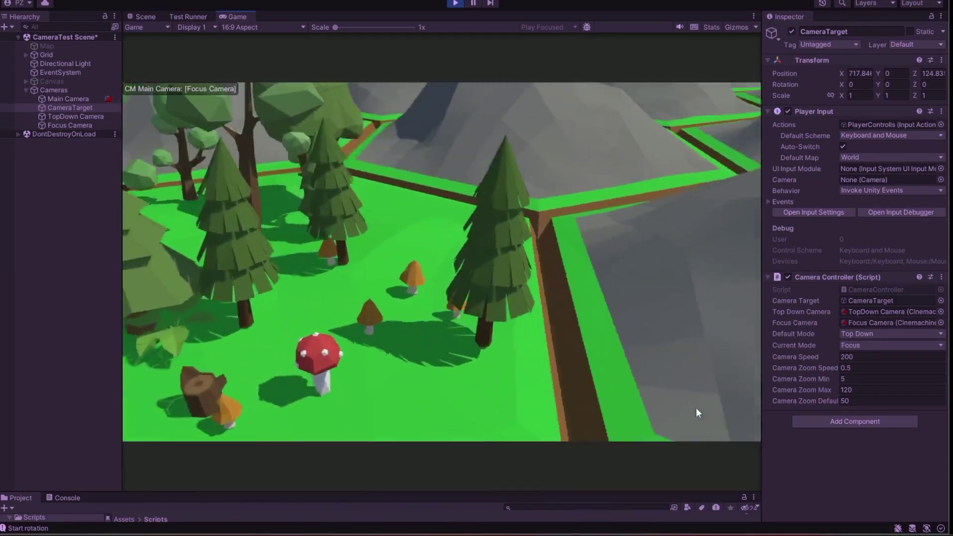
pyautogui.click(697, 407)
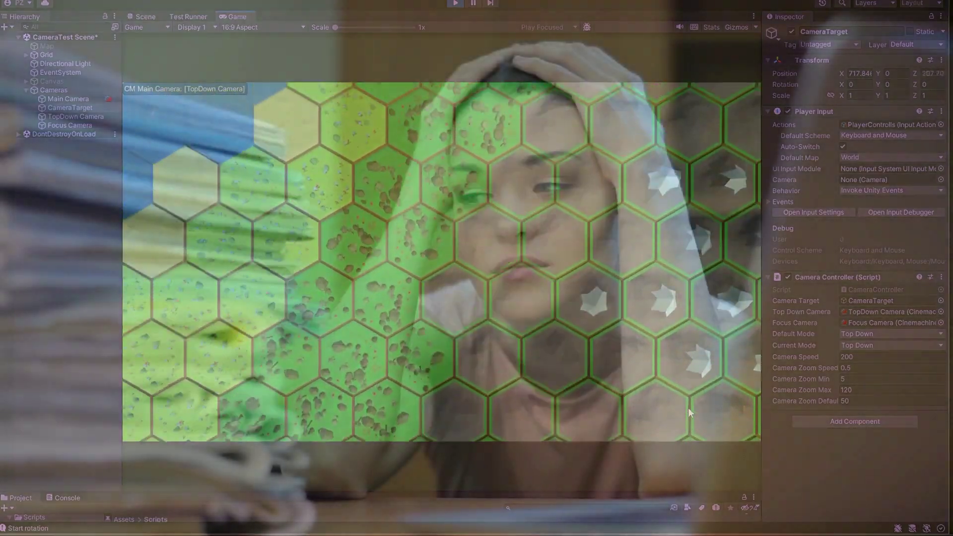